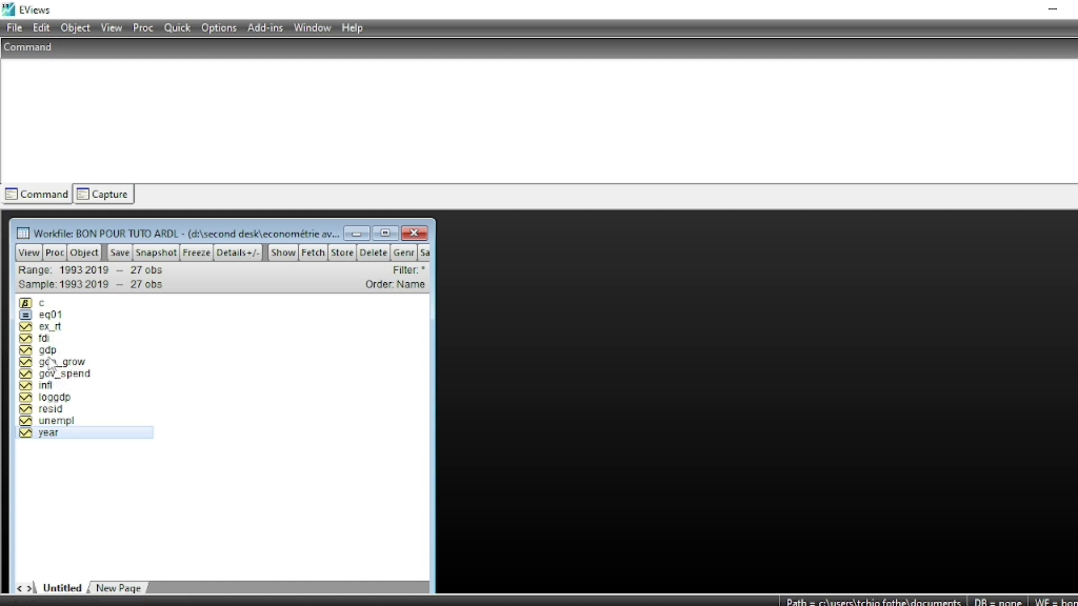
View the values of the loggdp series, close it, and open the ex_rt series.
double_click(54, 397)
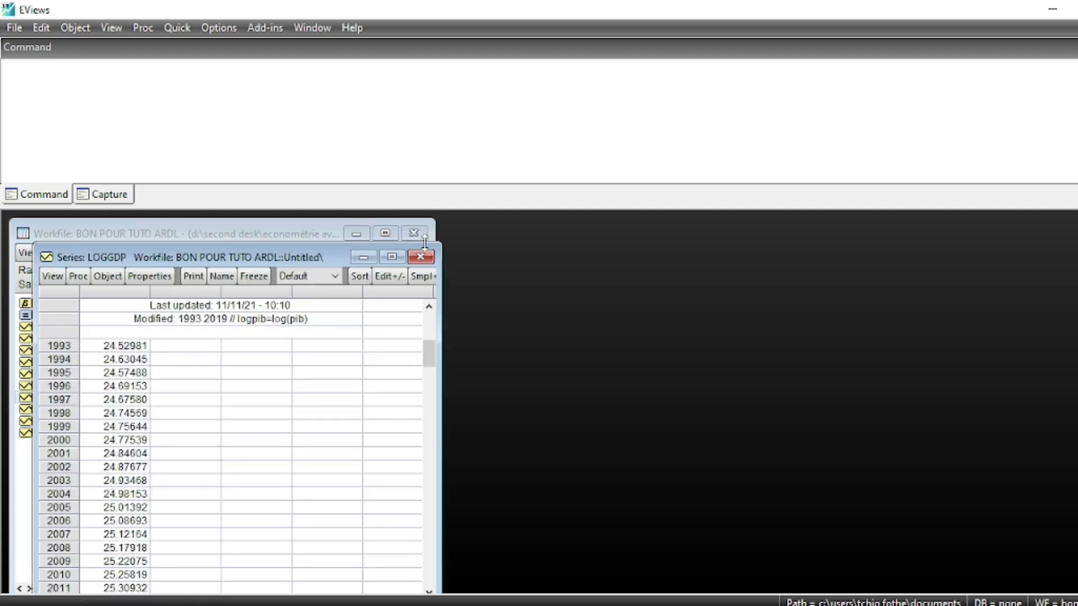
left_click(421, 257)
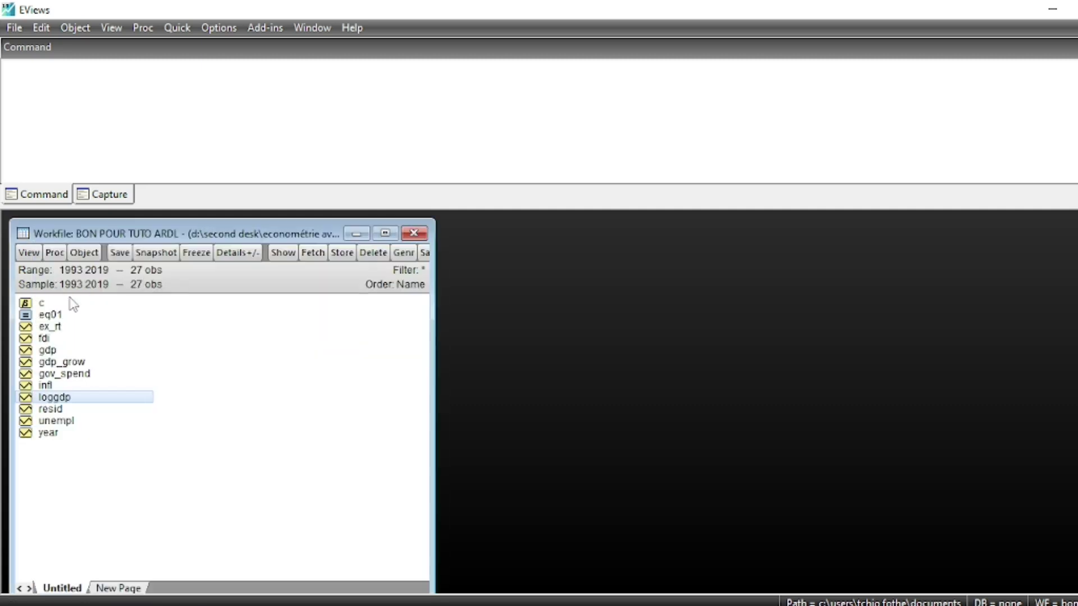
double_click(50, 327)
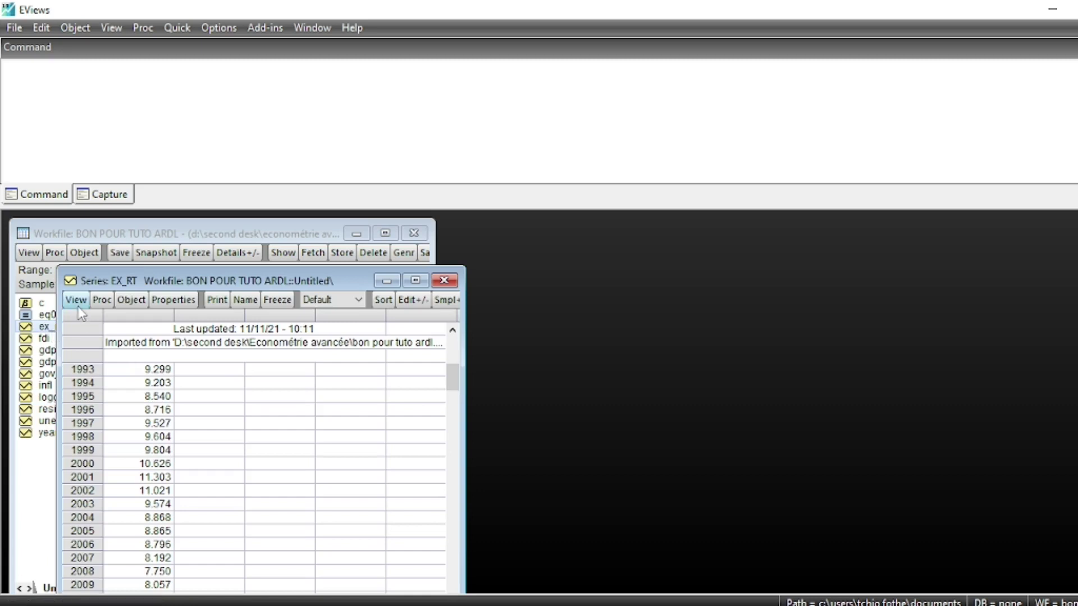
left_click(73, 303)
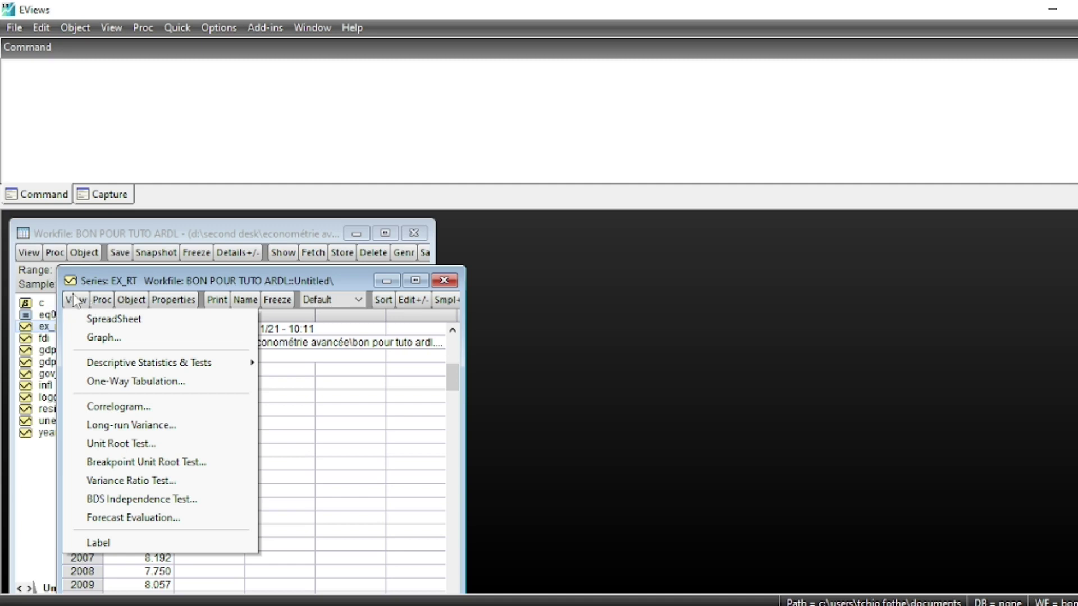
left_click(213, 285)
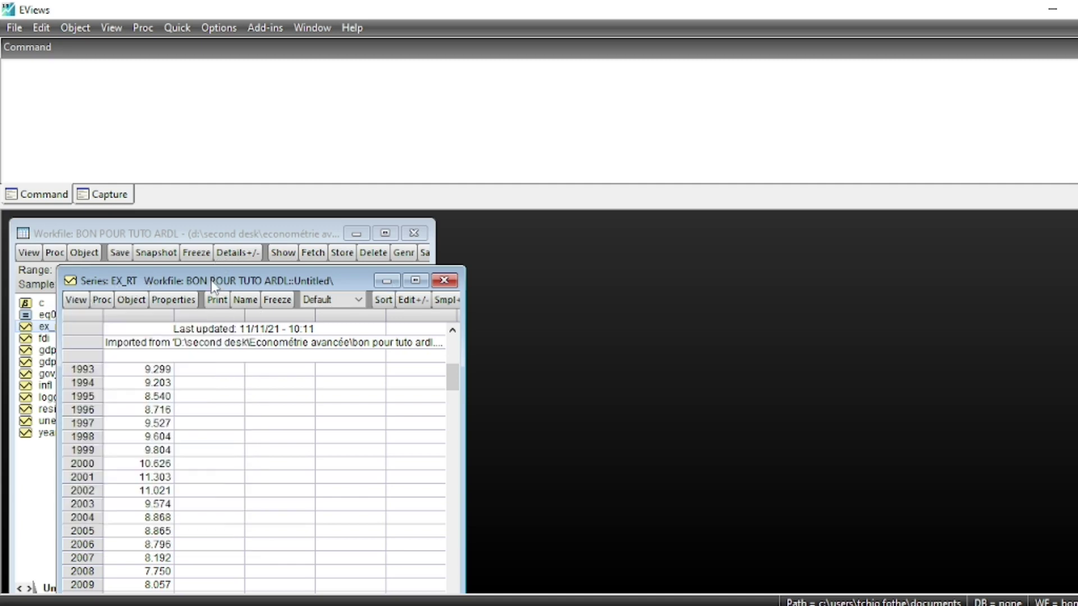
Run an Augmented Dickey-Fuller unit root test on ex_rt in level with intercept, and highlight its test statistic and probability.
left_click(76, 301)
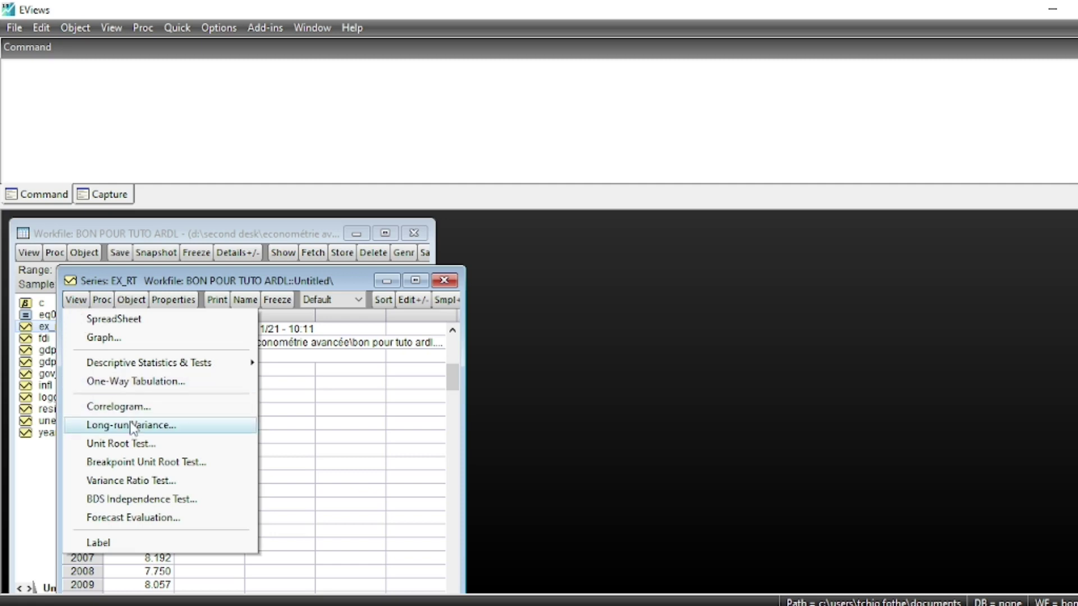
left_click(140, 443)
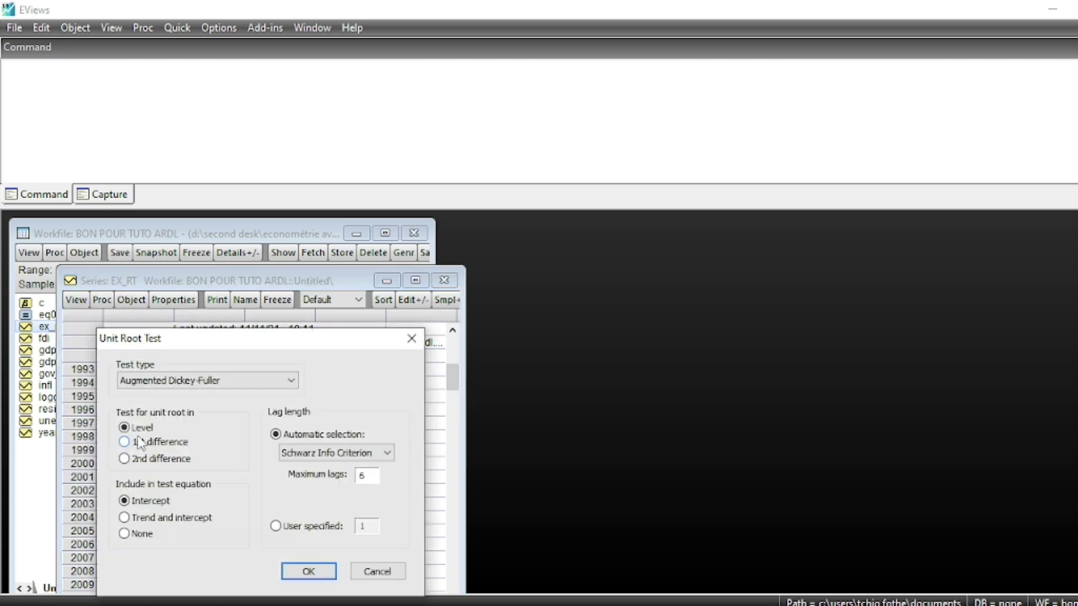
left_click(289, 381)
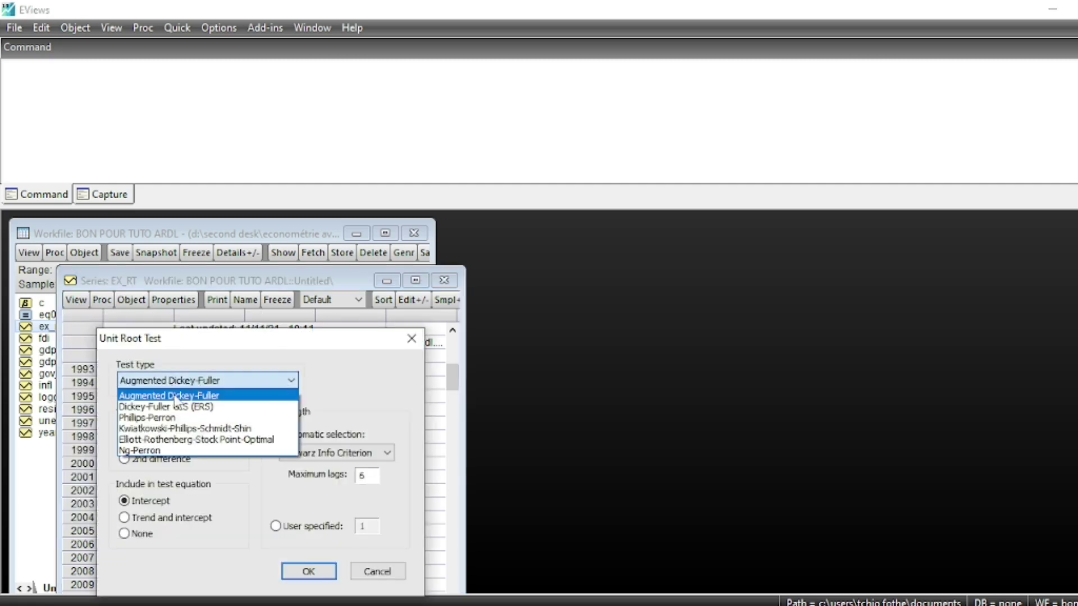
left_click(219, 397)
left_click(292, 384)
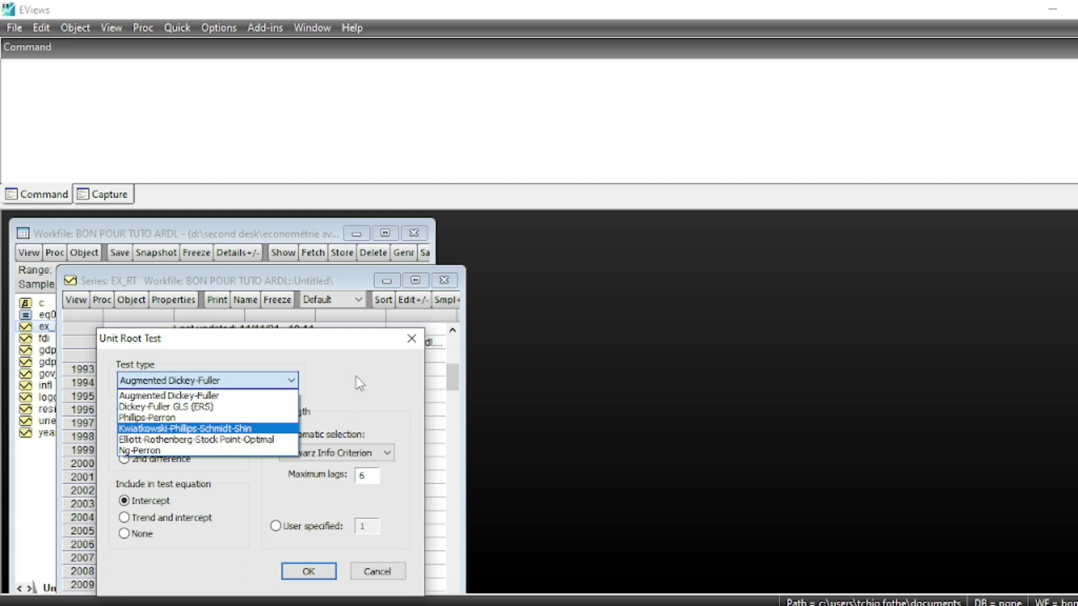
left_click(284, 380)
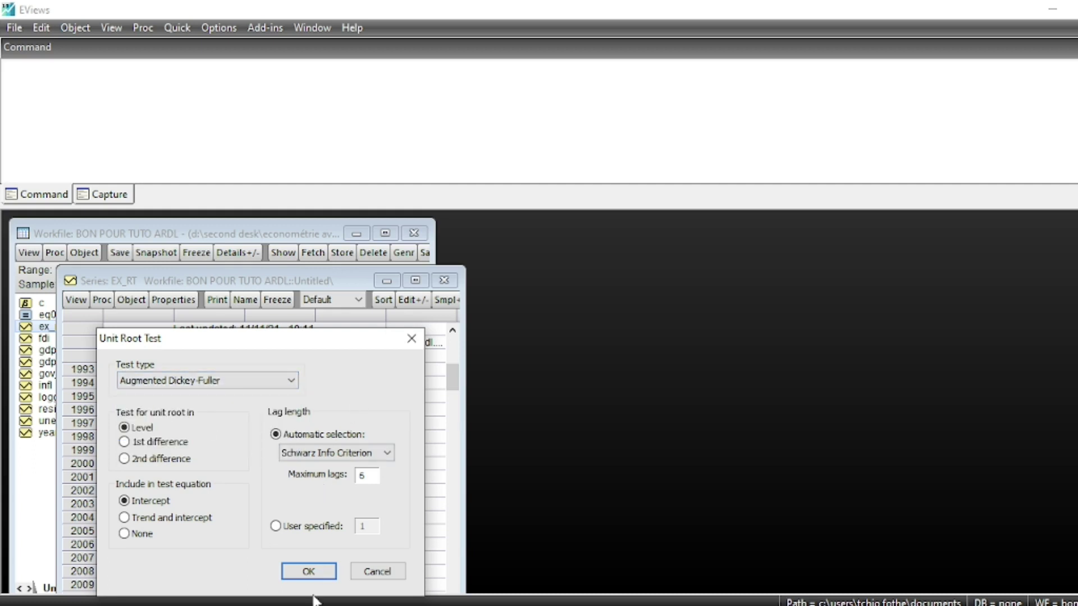
left_click(310, 571)
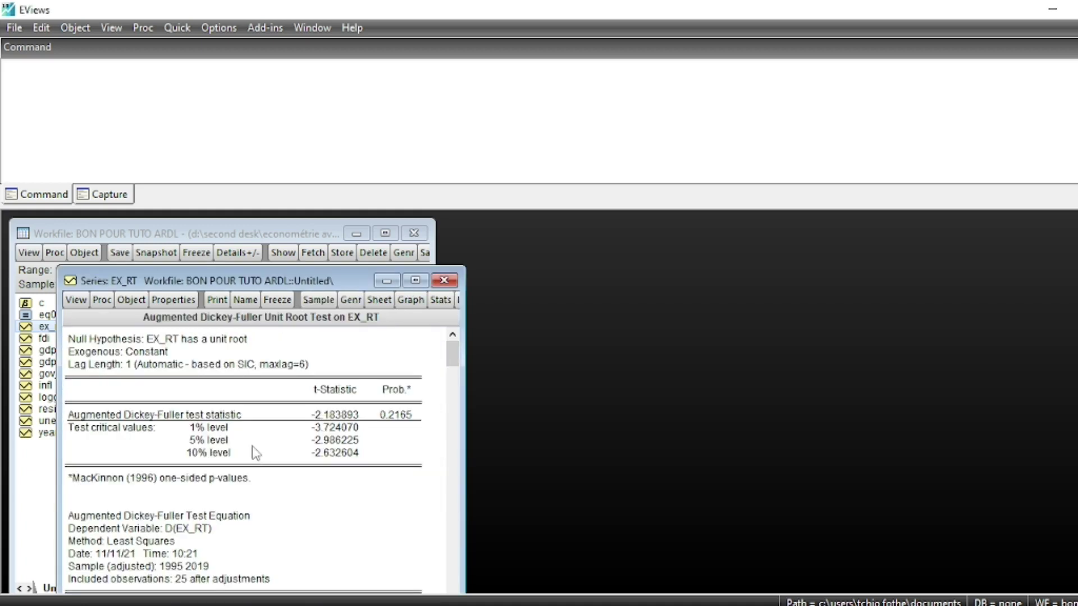
left_click(376, 418)
left_click_drag(377, 422, 396, 418)
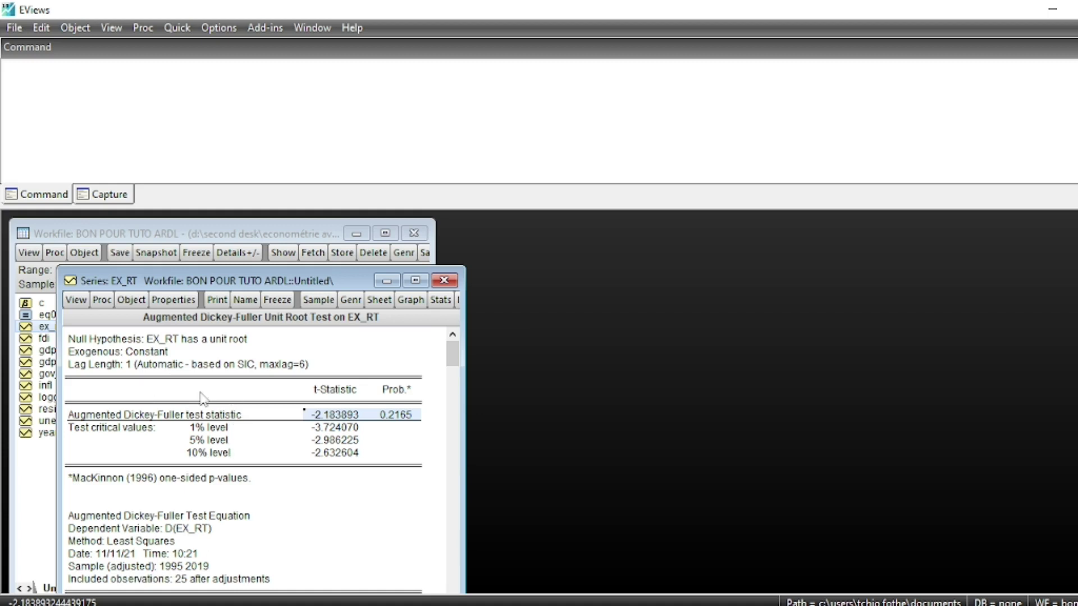
Rerun the Augmented Dickey-Fuller test on ex_rt in 1st difference with intercept and check its probability.
left_click(76, 301)
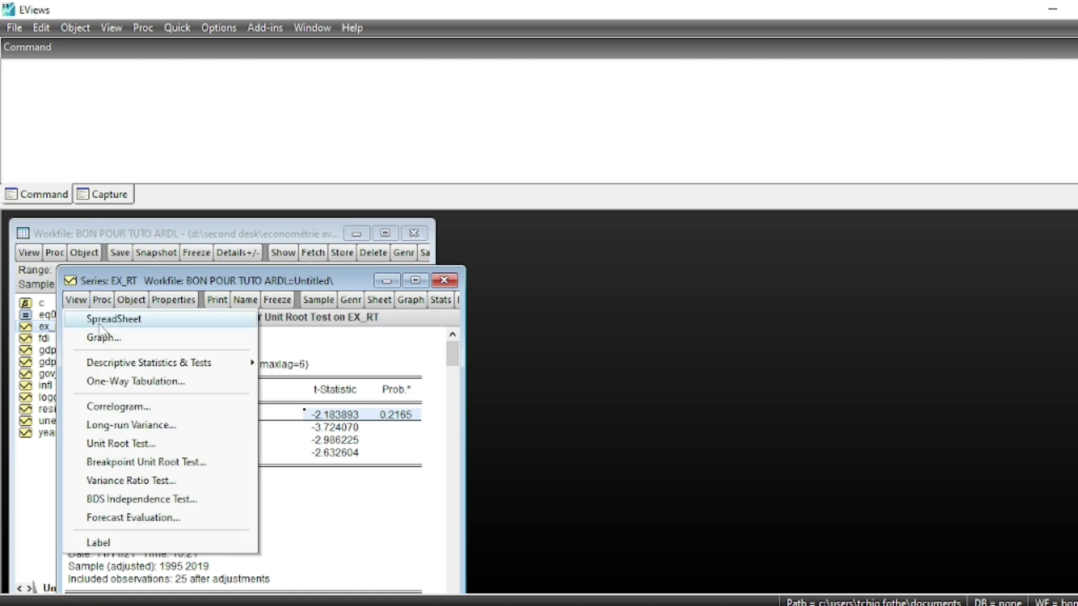
left_click(142, 443)
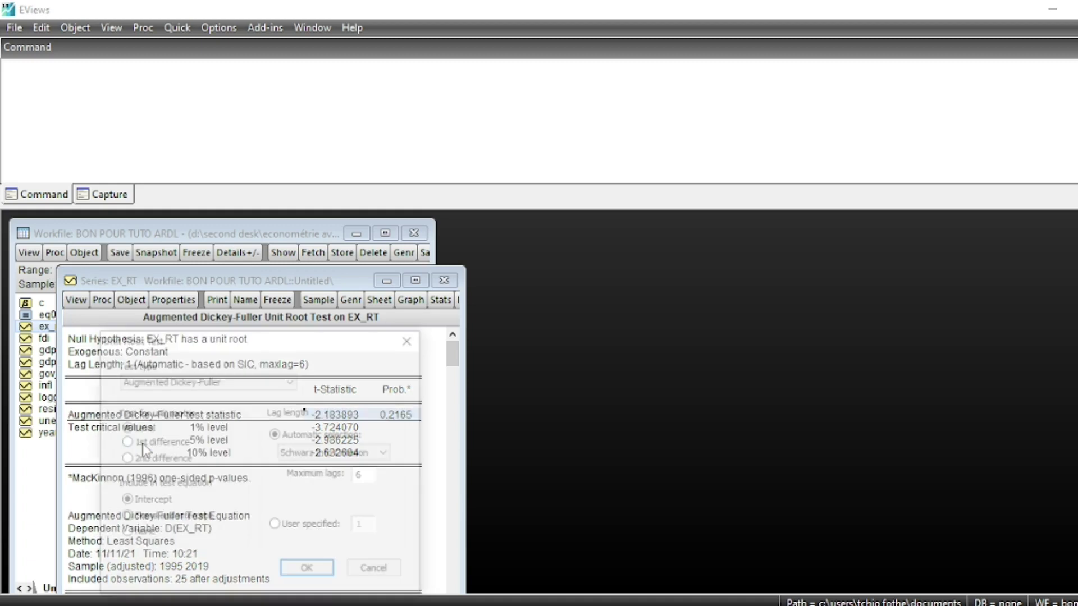
left_click(147, 443)
left_click(297, 573)
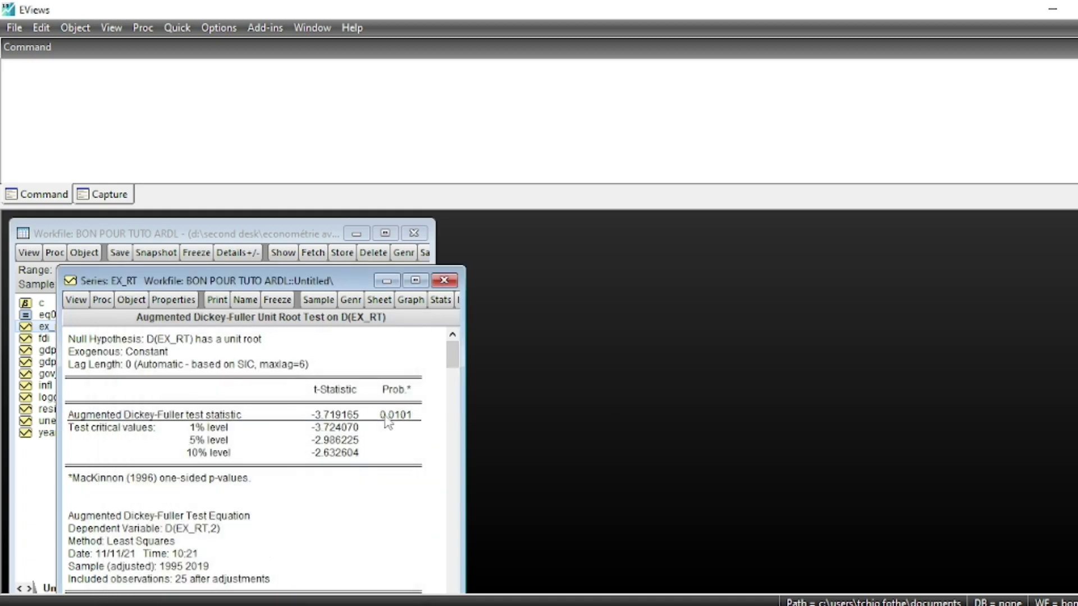
left_click_drag(385, 419, 387, 425)
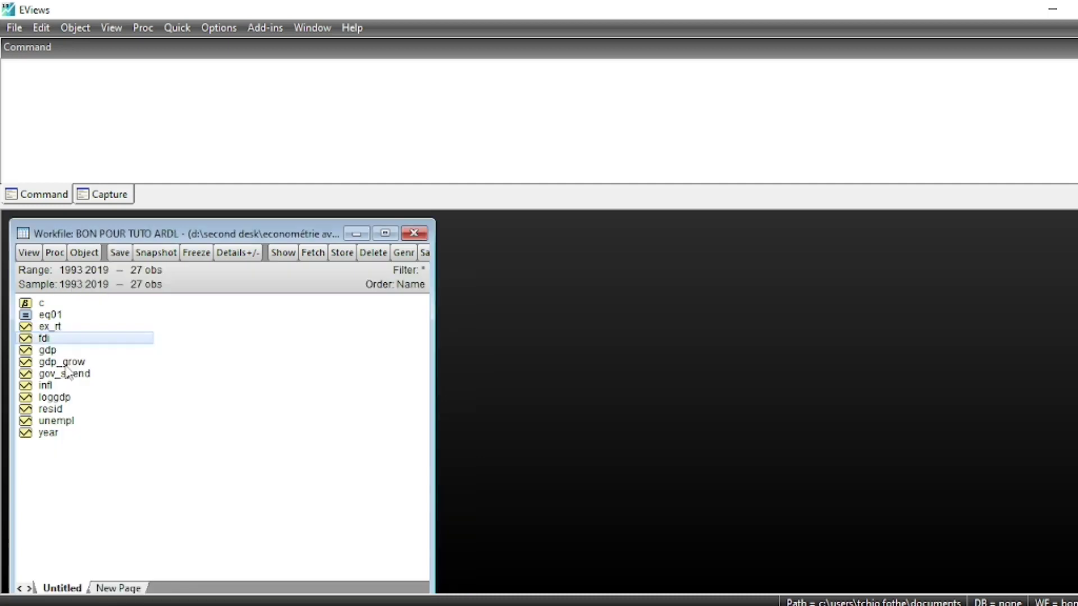
Run an Augmented Dickey-Fuller unit root test on infl in level with intercept, check its probability, and close the series.
double_click(46, 386)
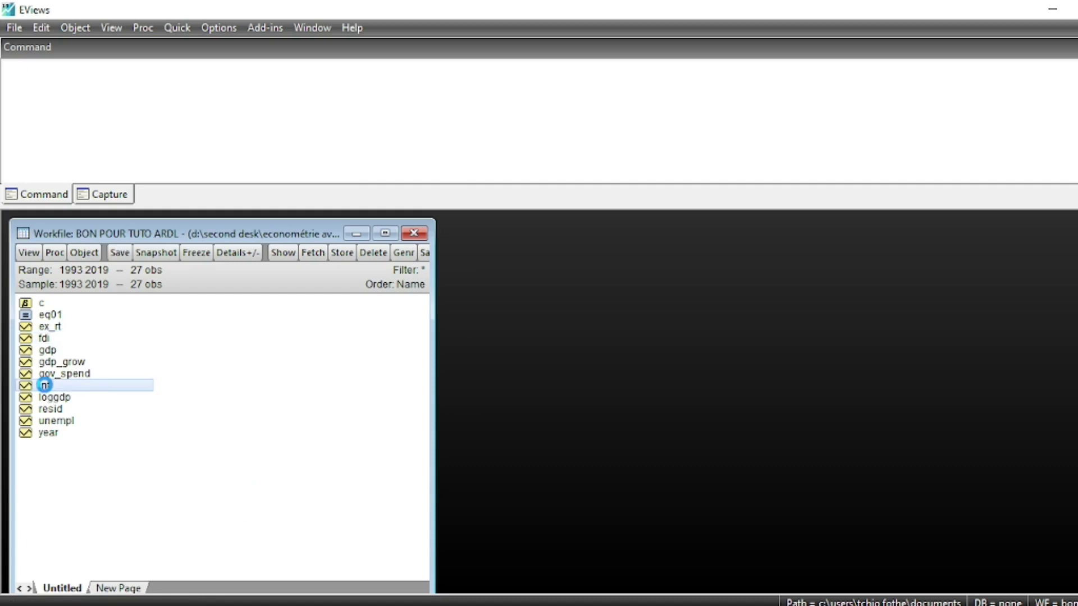
left_click(118, 349)
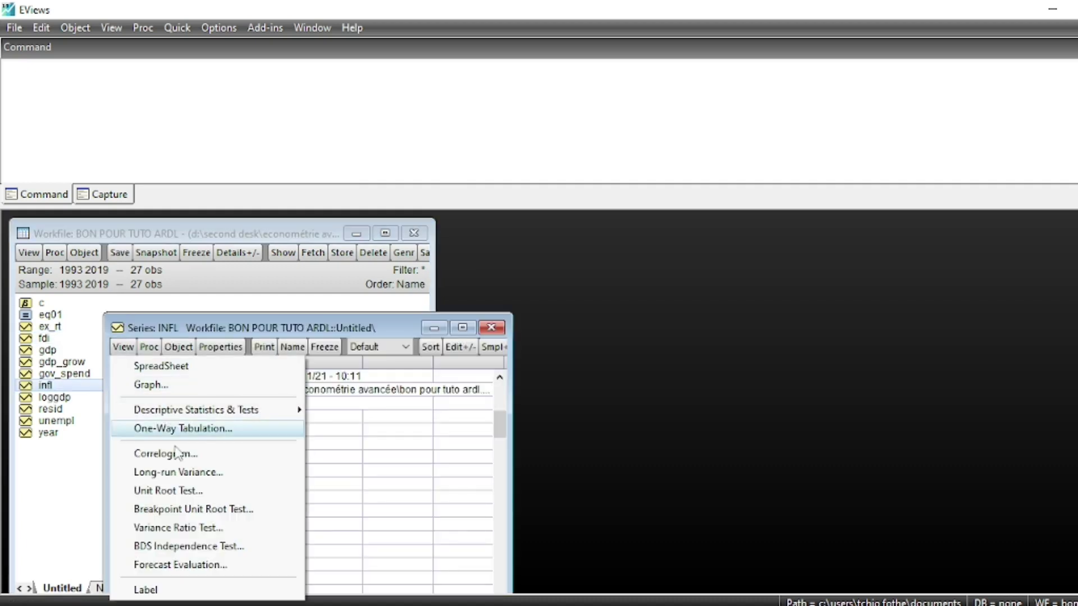
left_click(168, 491)
left_click(187, 442)
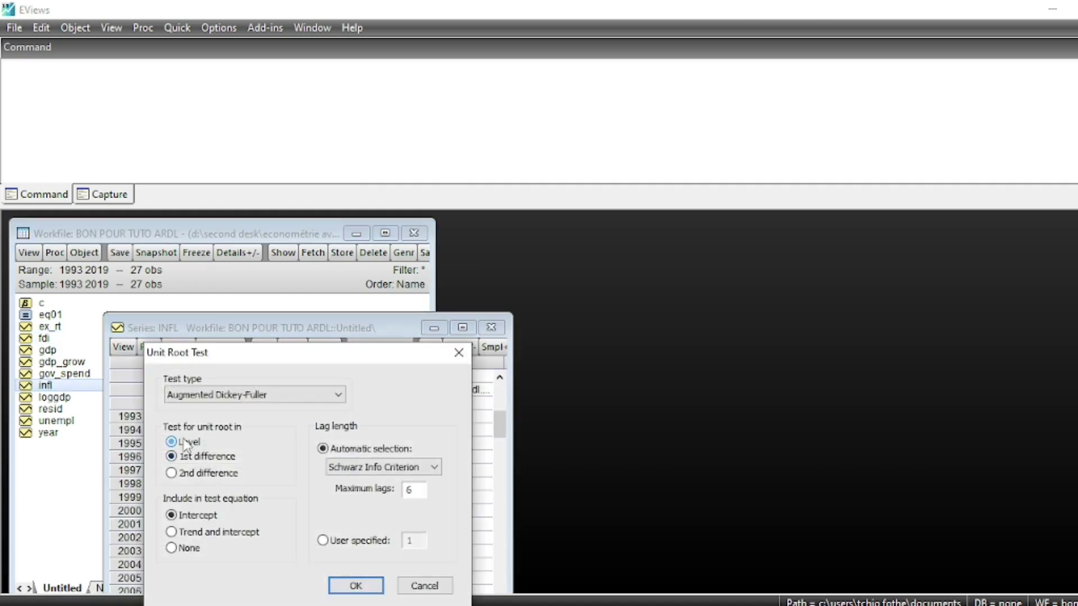
left_click(356, 586)
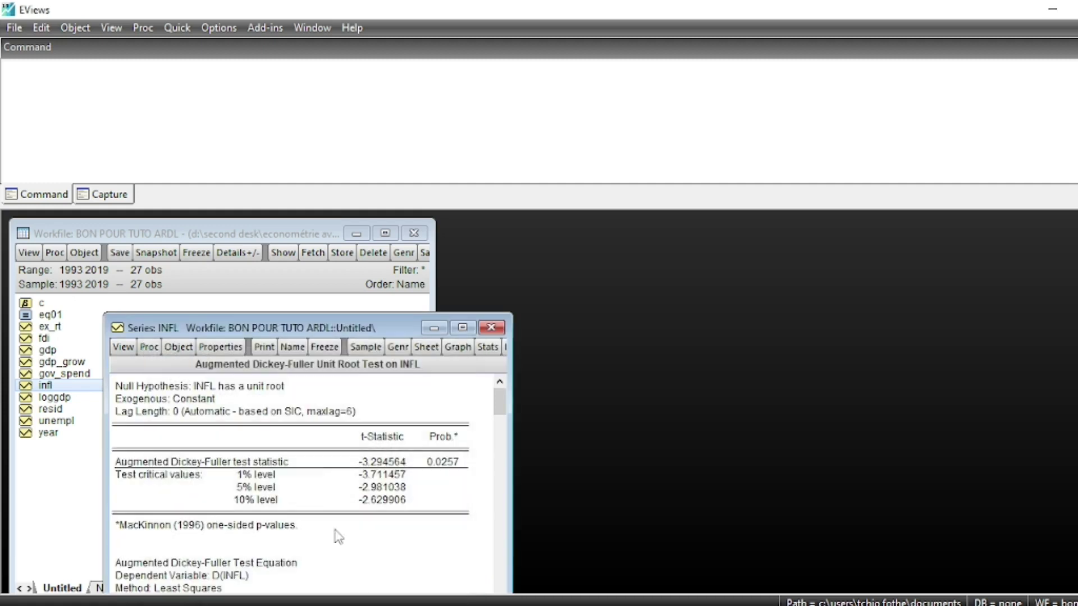
left_click(458, 466)
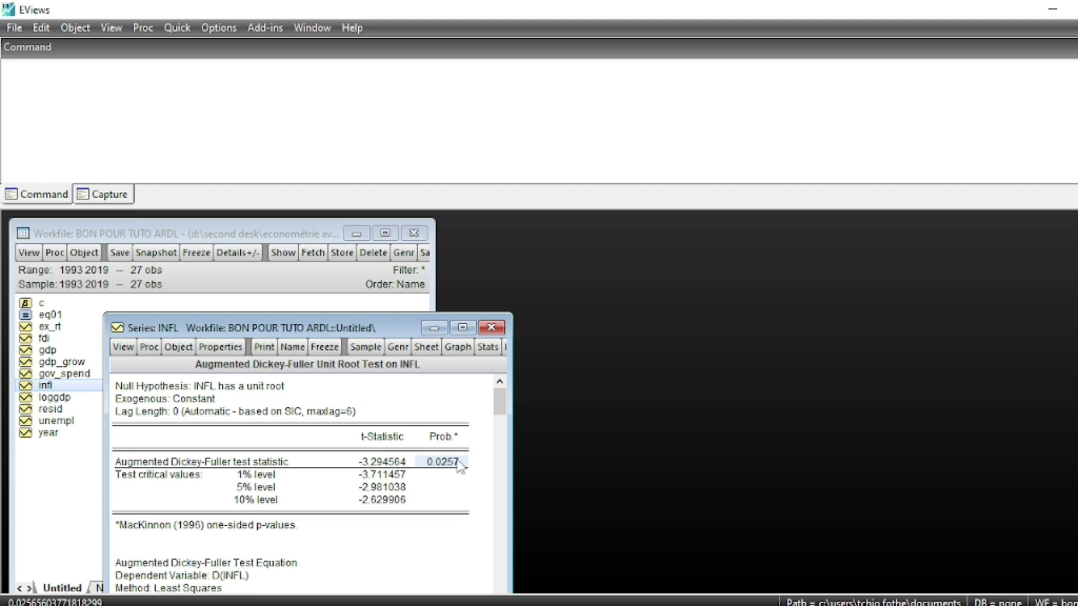
left_click(491, 328)
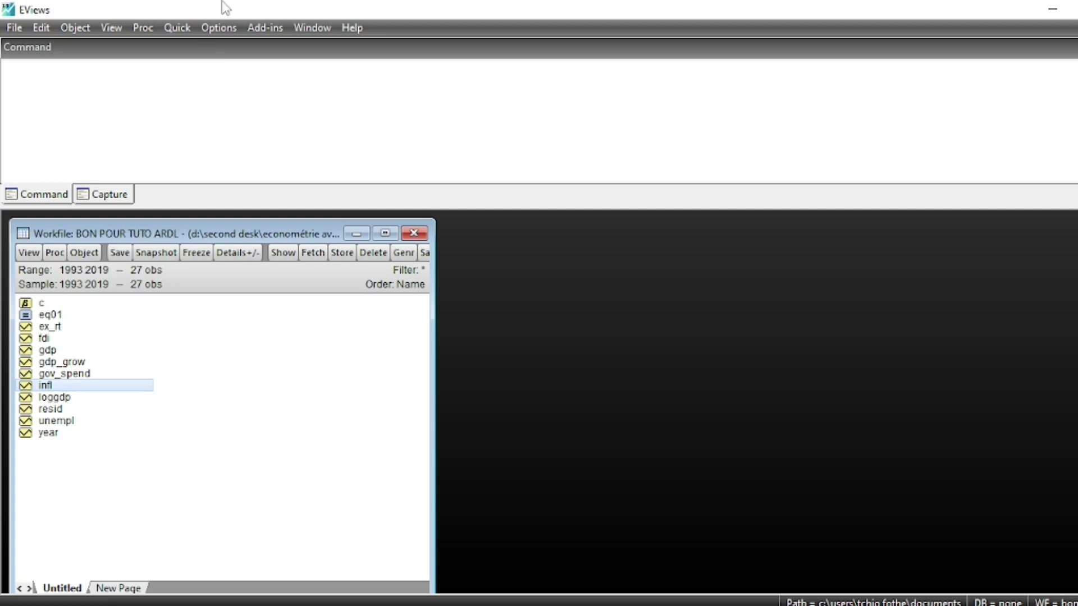
Start a new equation estimation with loggdp as the dependent variable and ex_rt as the first regressor.
left_click(175, 28)
left_click(241, 181)
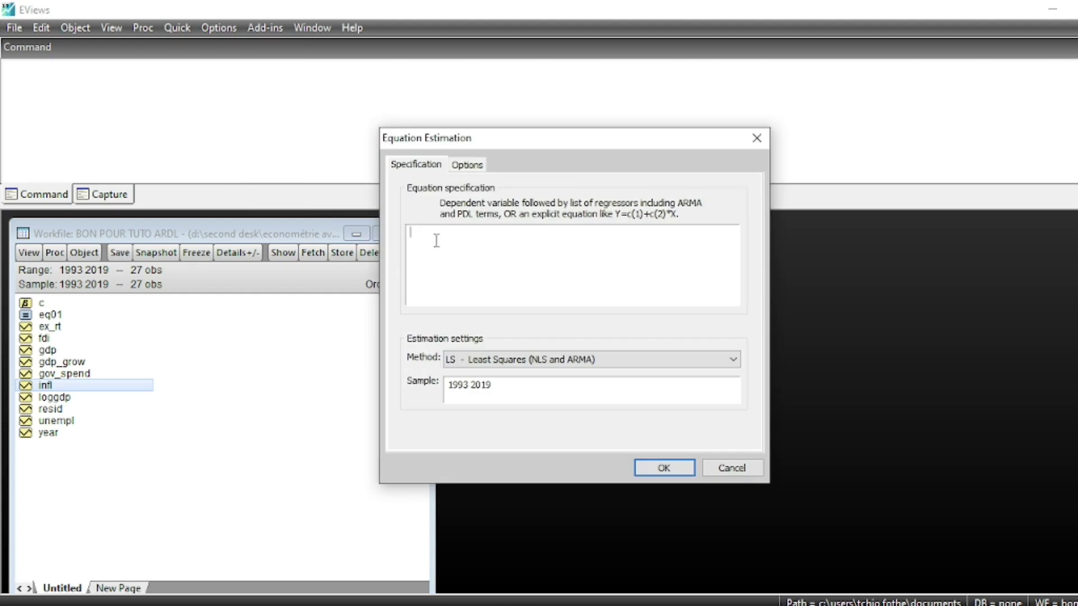
type("lo")
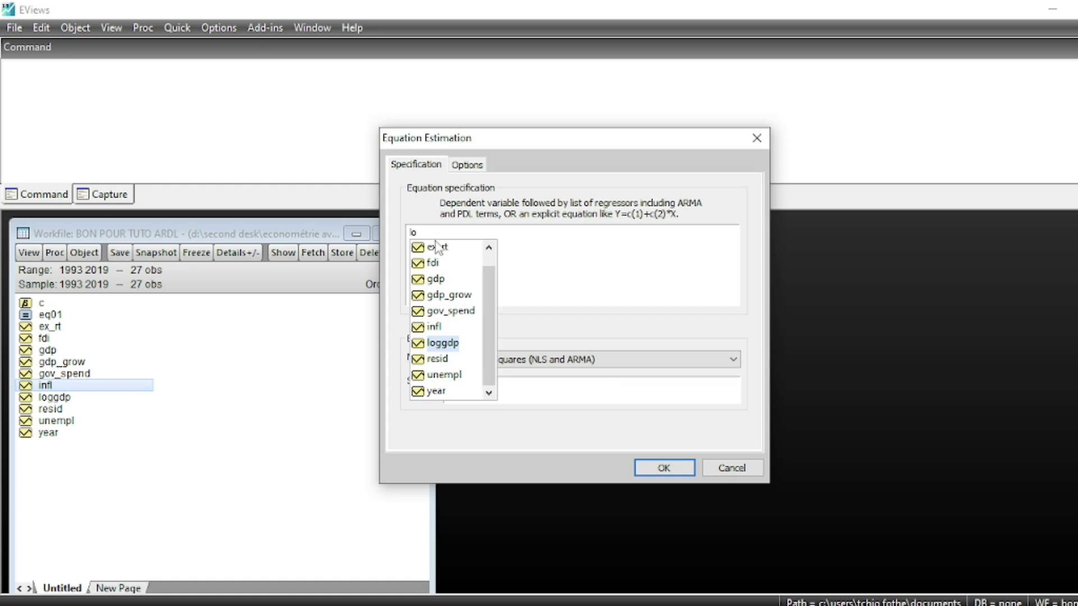
key("Return")
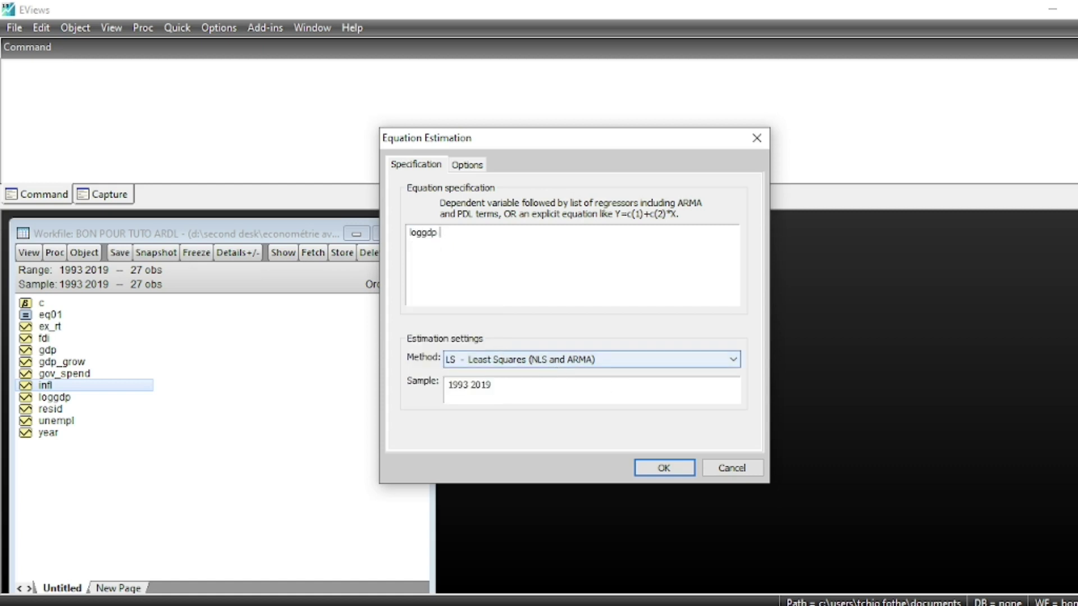
type("x")
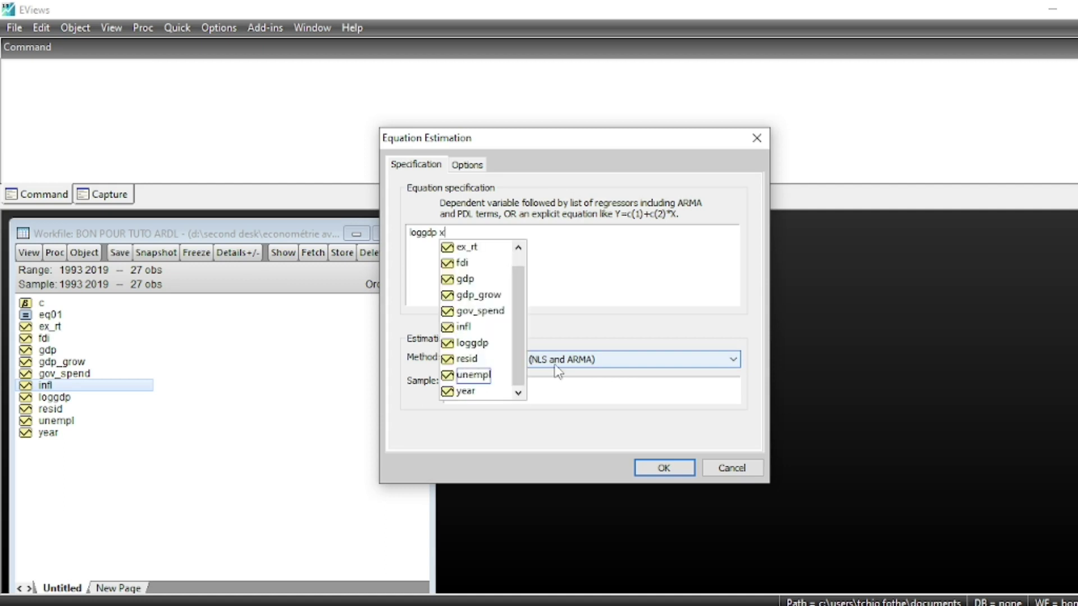
left_click(465, 247)
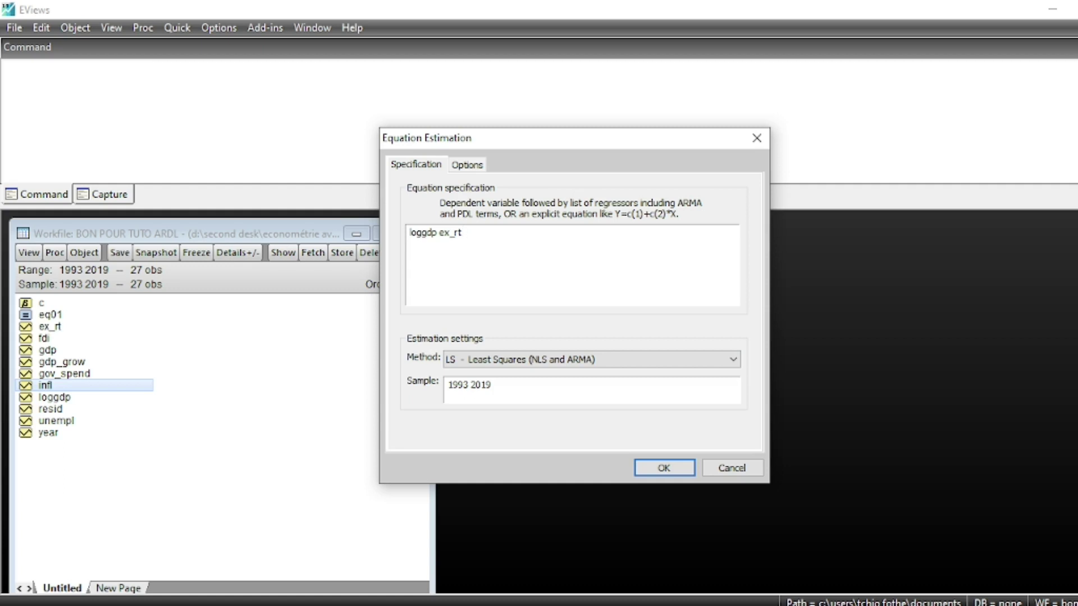
Add fdi, gov_spend, infl and unempl as further regressors in the equation specification.
type("fdi")
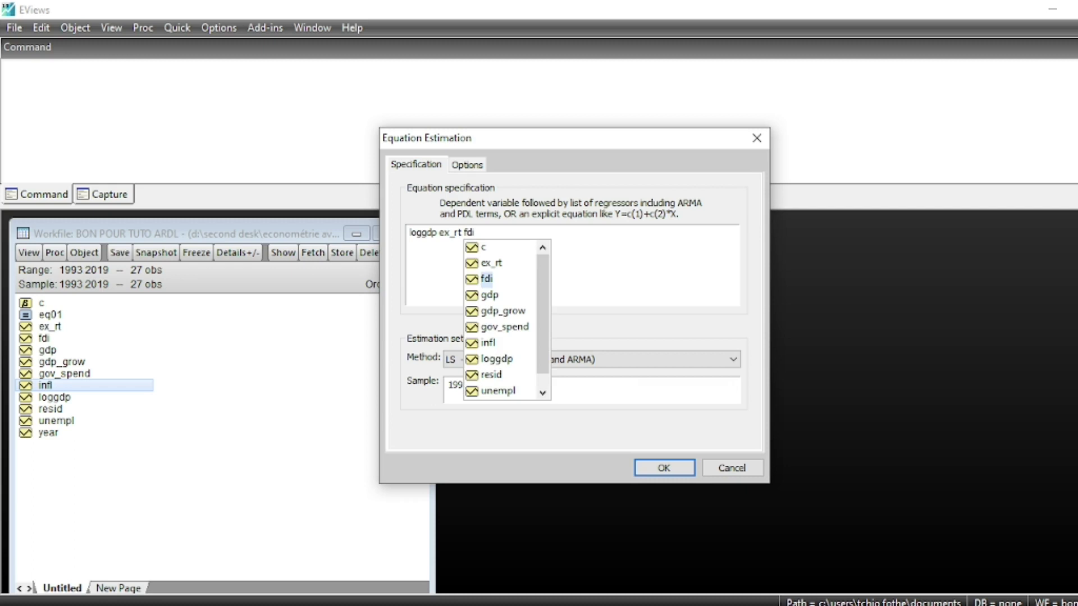
key("Escape")
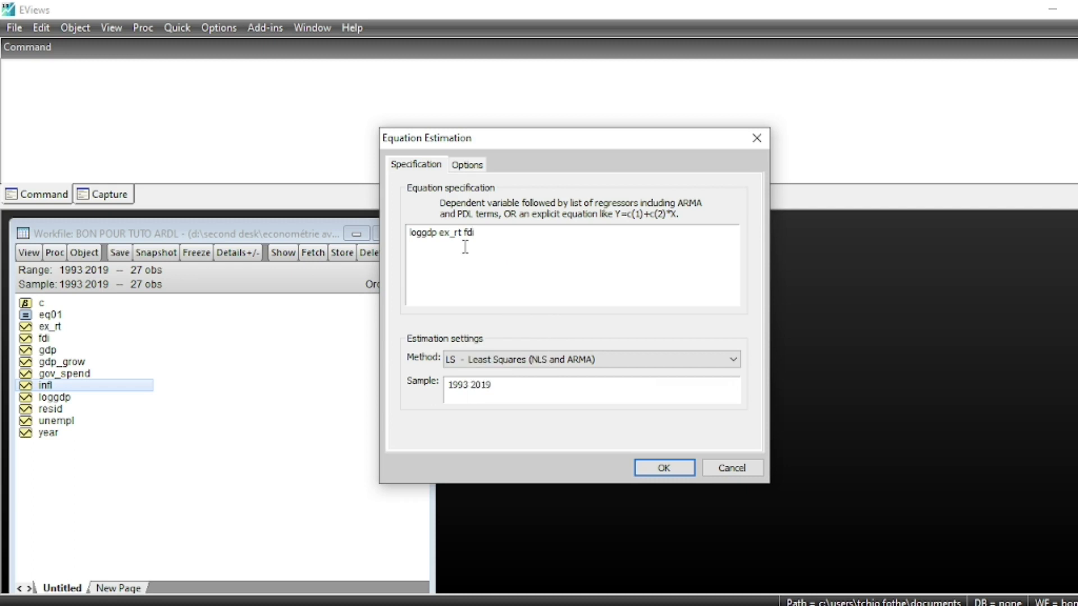
type("gov")
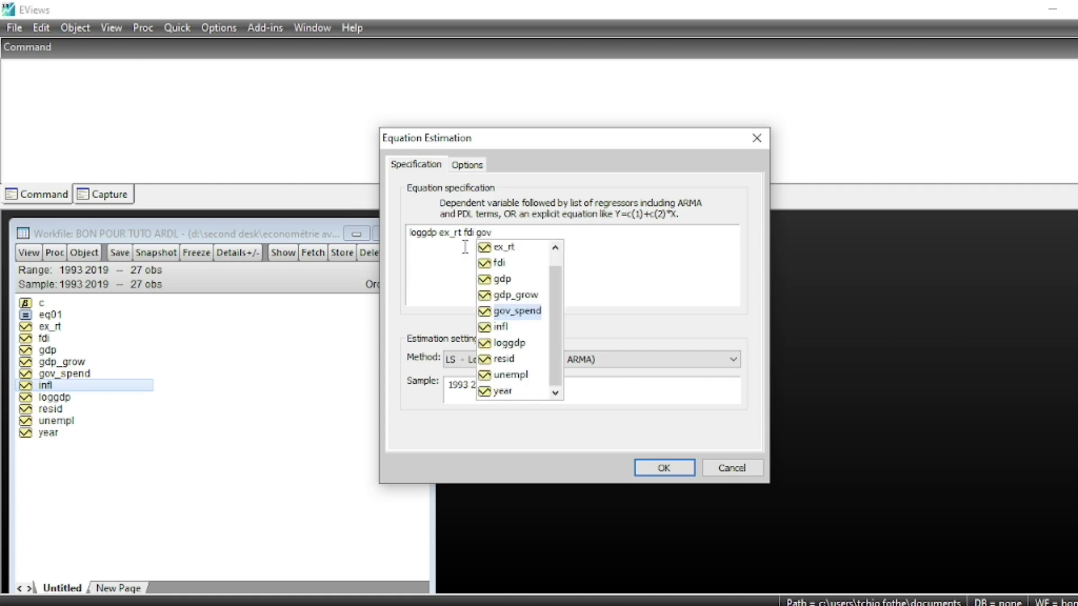
key("Return")
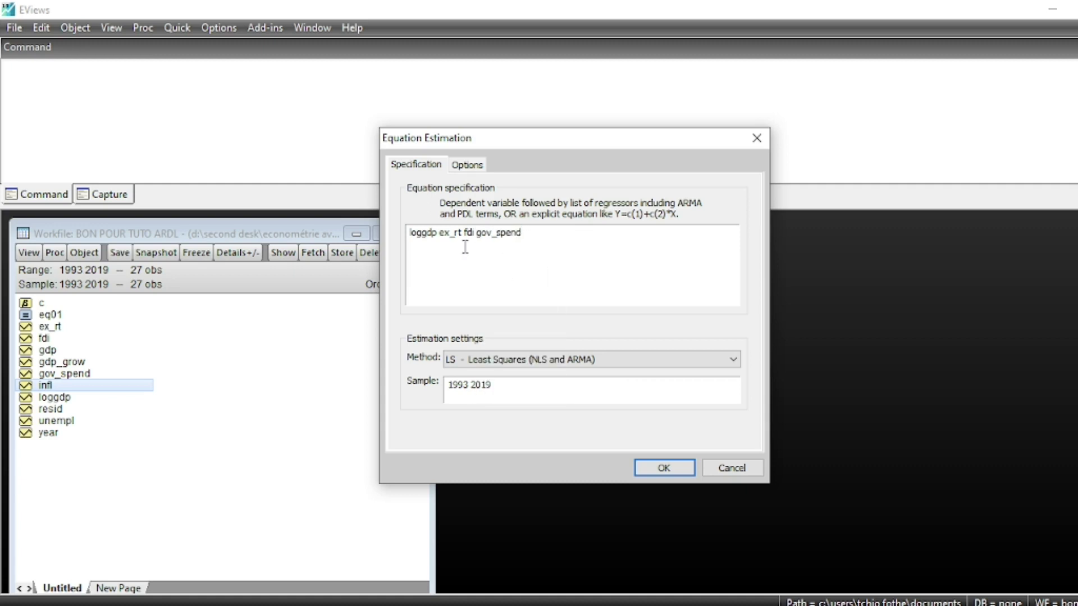
type("in")
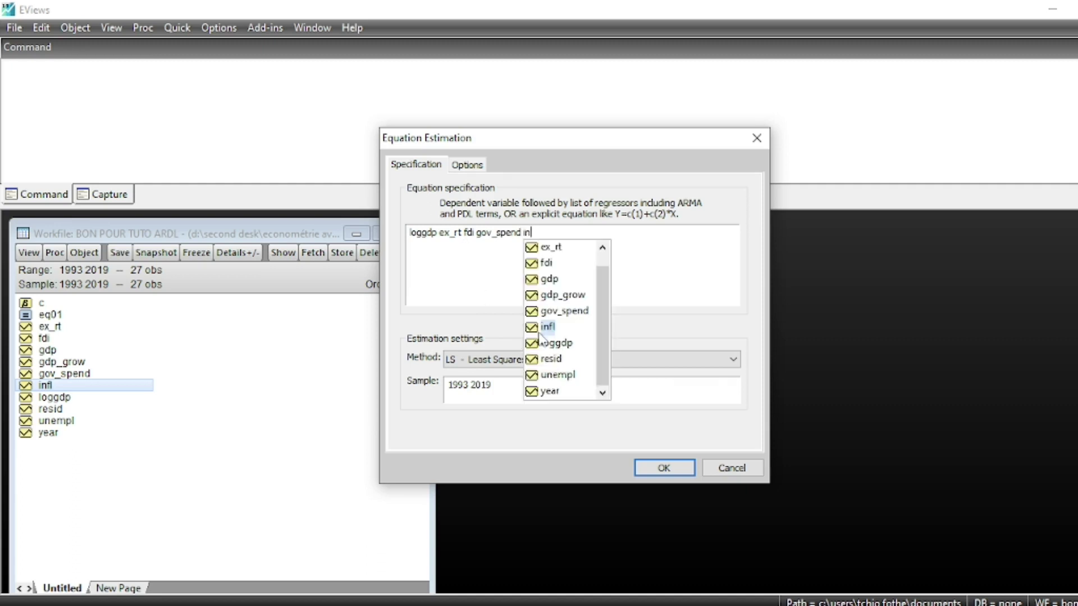
double_click(548, 328)
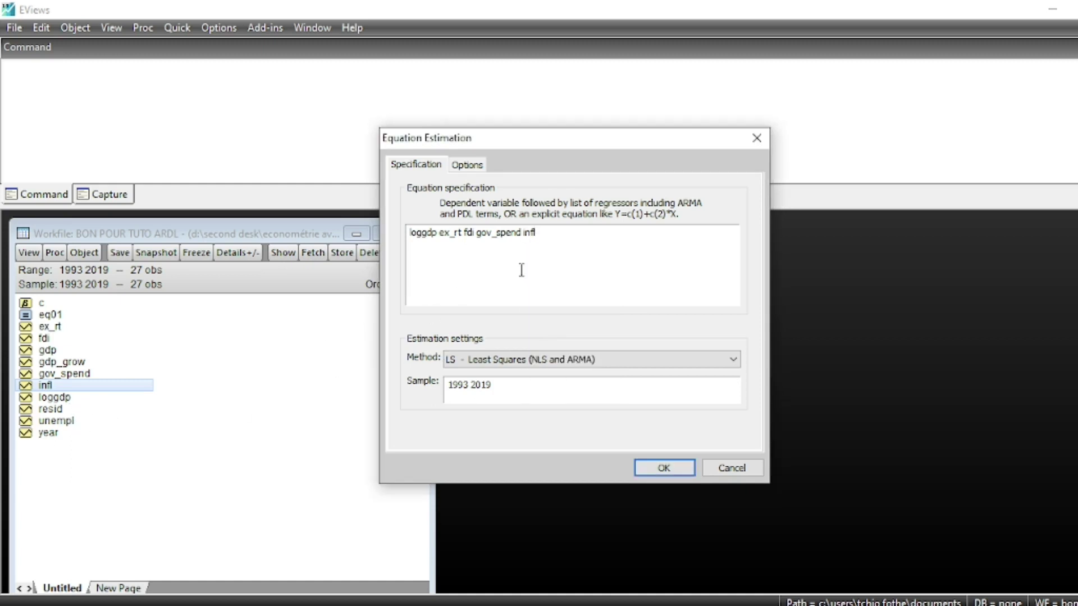
type("un")
key("Return")
Choose ARDL - Auto-regressive Distributed Lag Models as the estimation method for the equation.
left_click(733, 360)
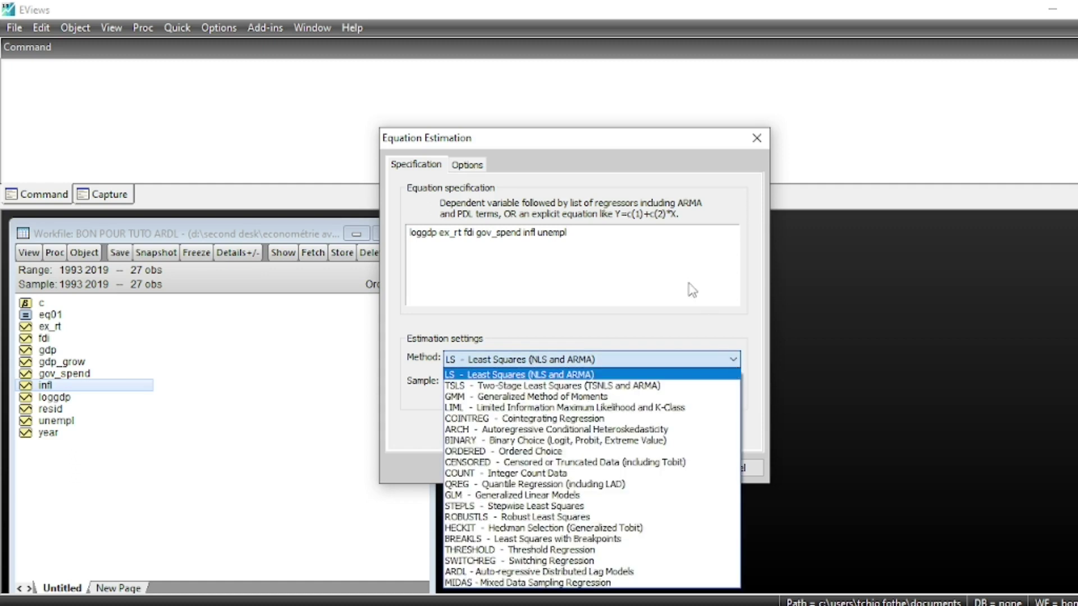
left_click(688, 281)
left_click(734, 361)
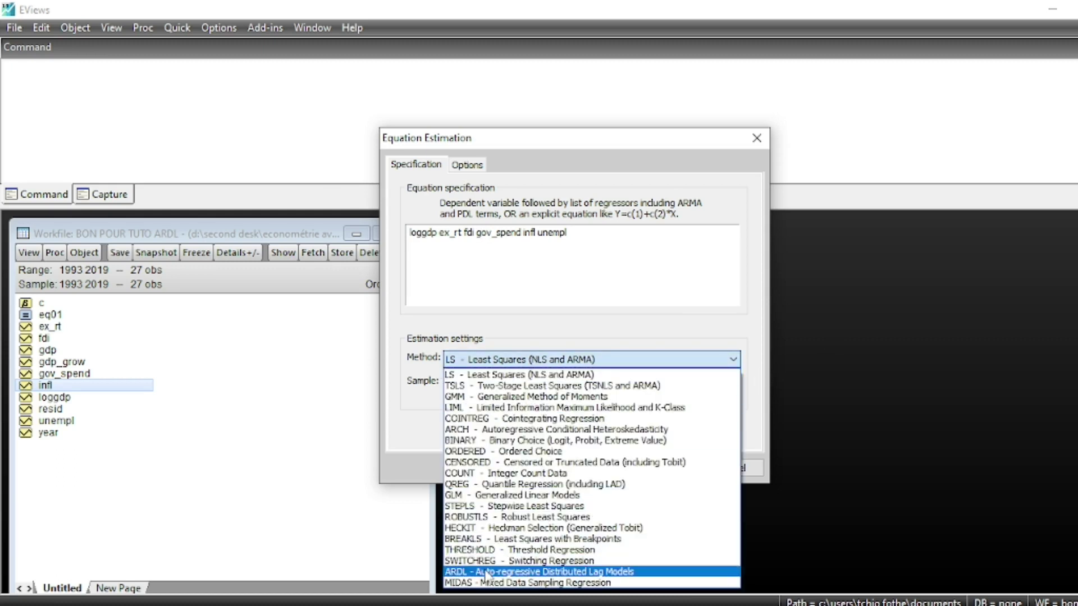
left_click(615, 573)
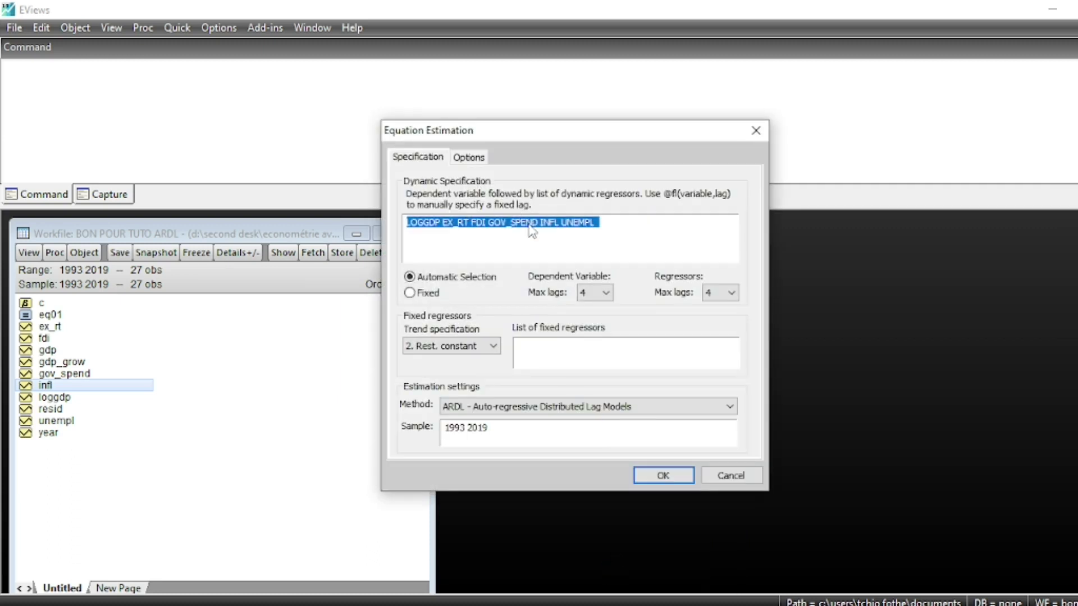
Copy the variable list from the dynamic specification and try to estimate the ARDL model with maximum lags of 4 for the dependent variable and regressors.
right_click(528, 225)
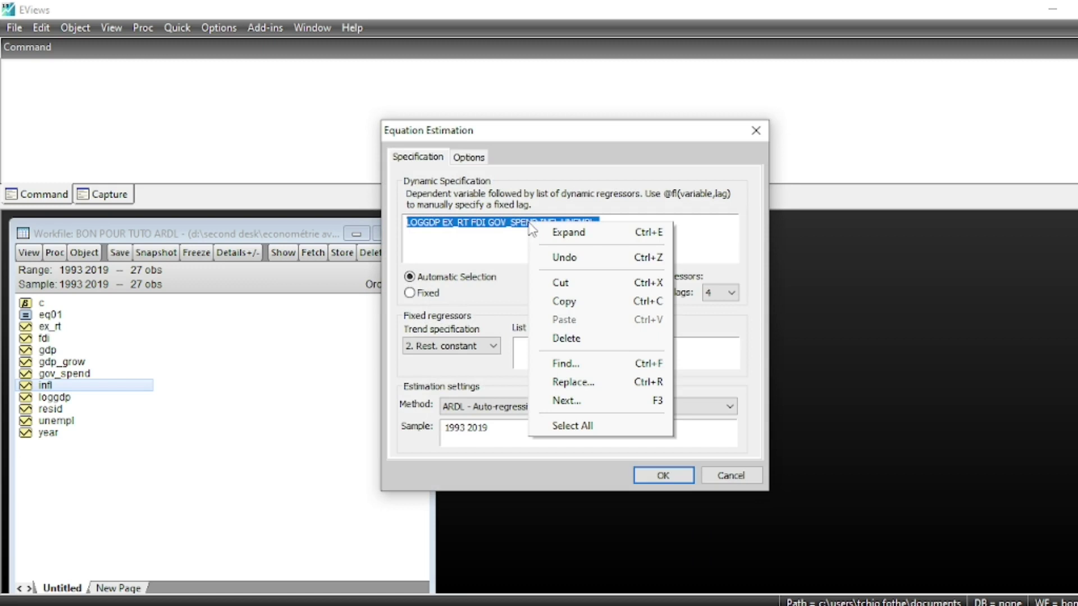
left_click(579, 307)
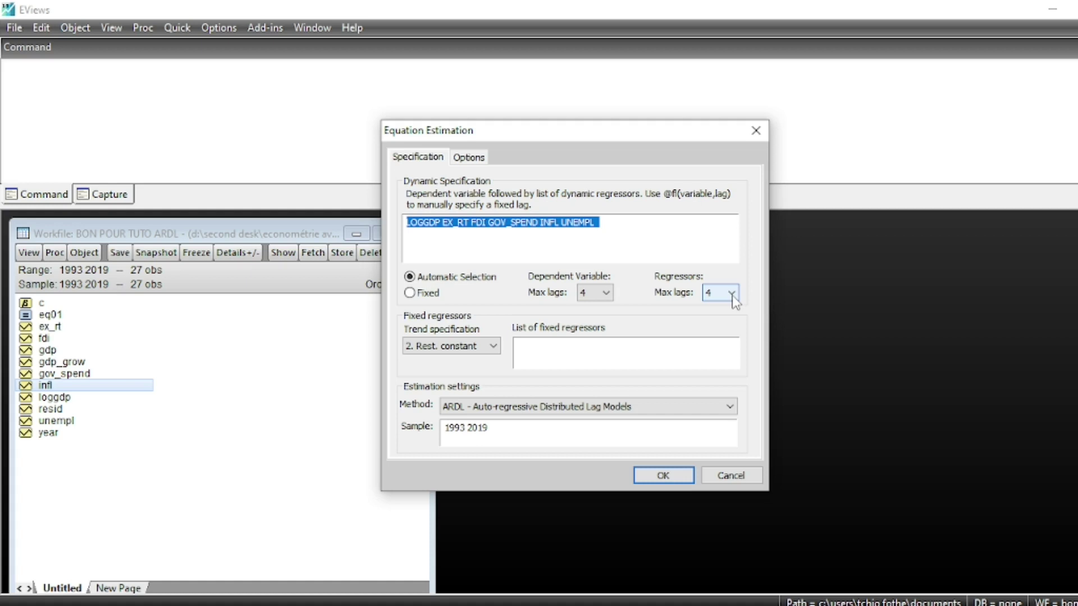
right_click(570, 221)
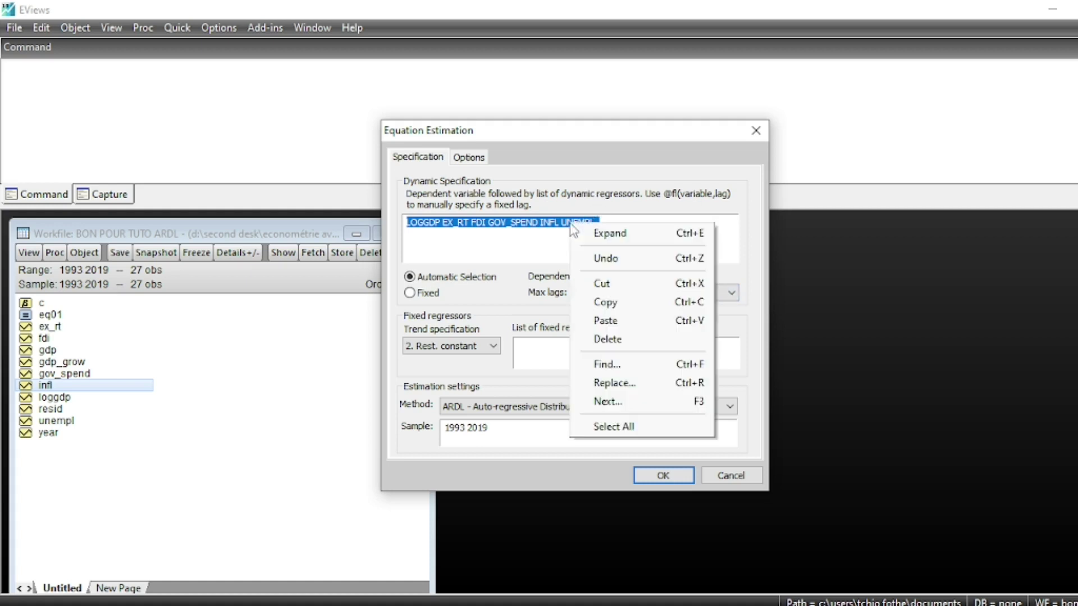
left_click(628, 304)
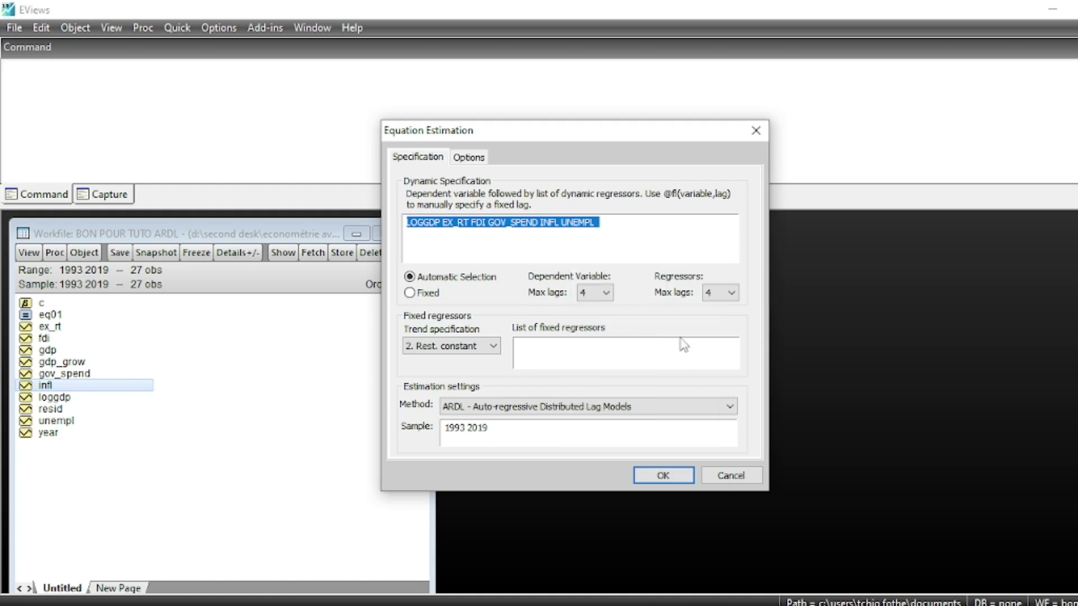
left_click(674, 473)
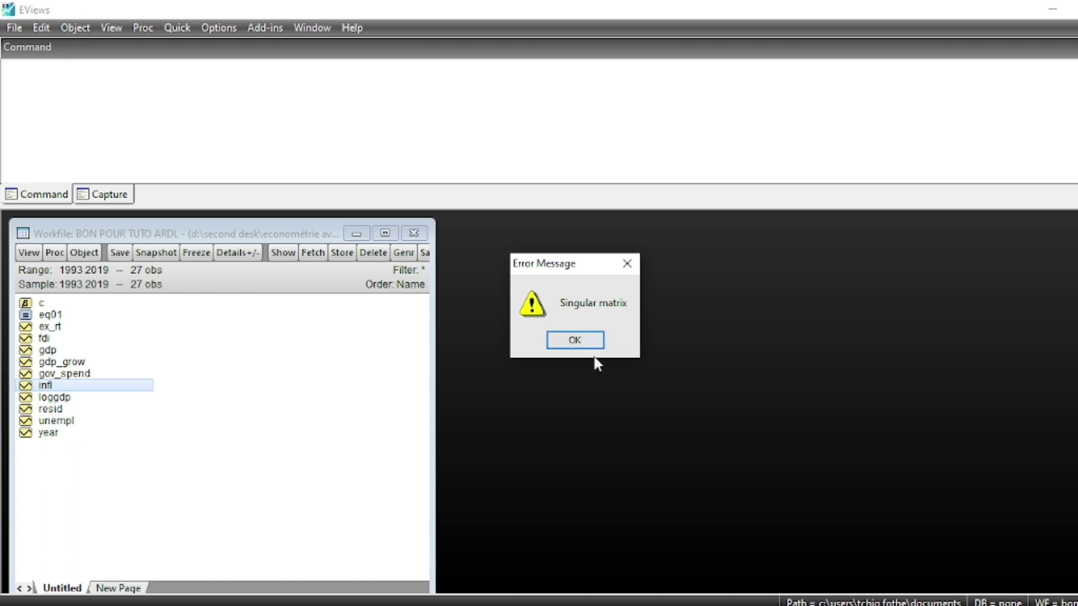
left_click(585, 340)
Start a new equation estimation with the copied variable list as its specification and ARDL as the method.
left_click(177, 27)
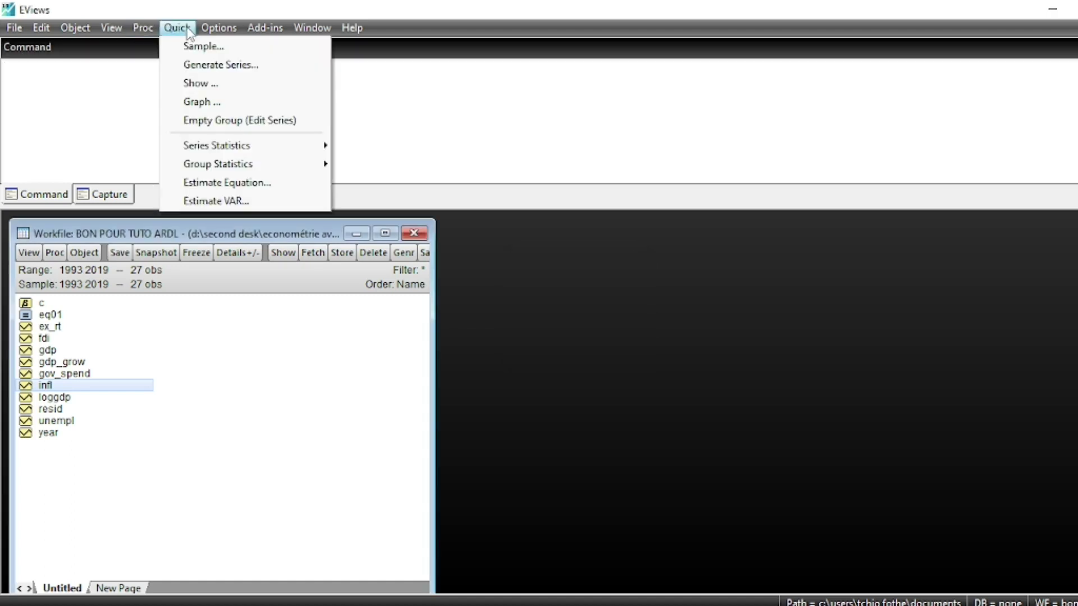
mouse_move(262, 166)
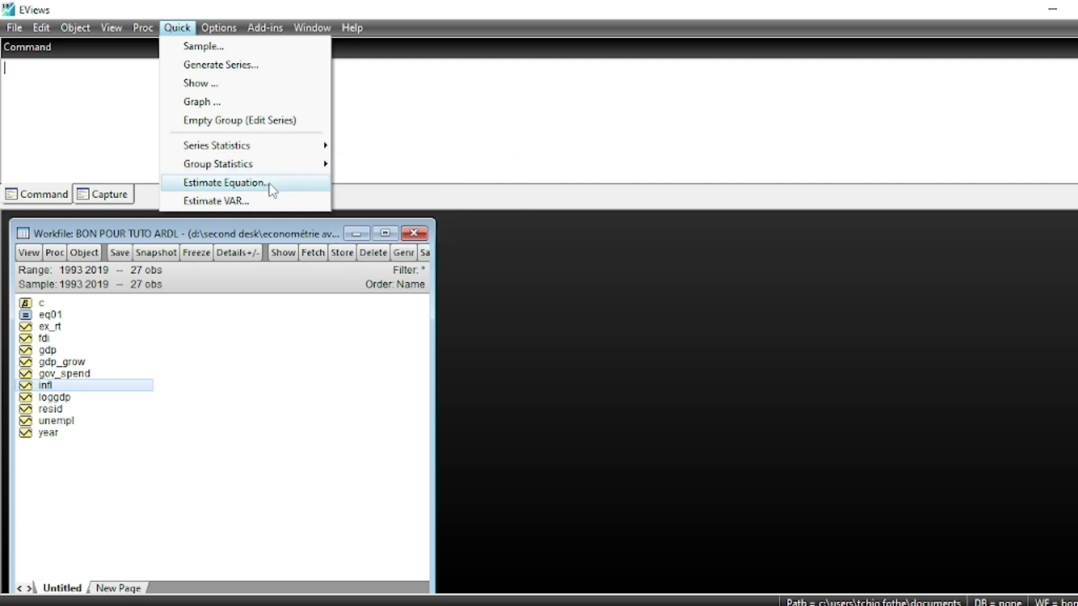
left_click(268, 183)
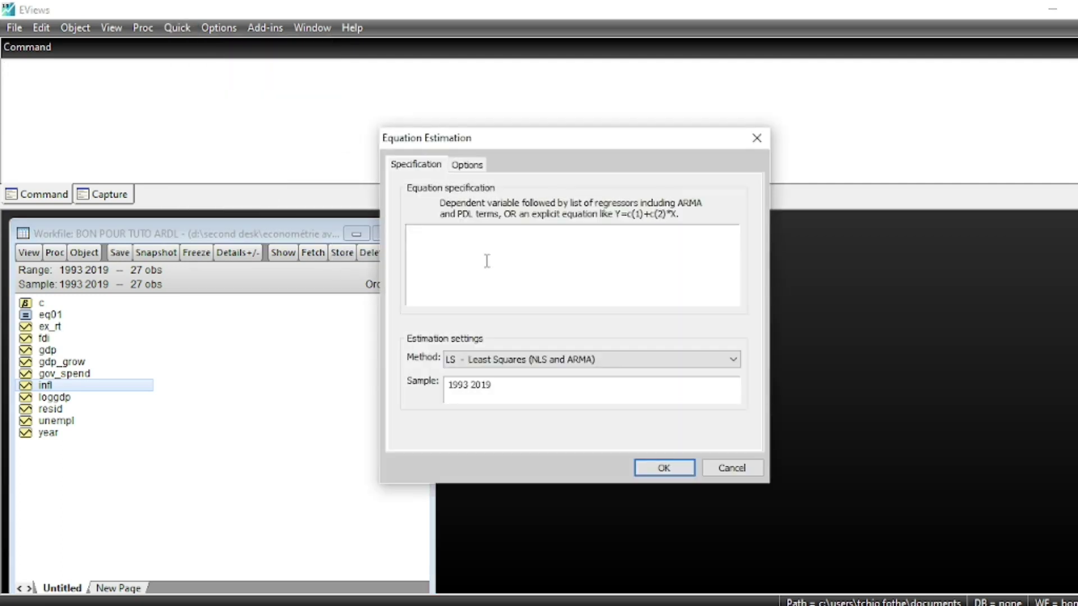
key("ctrl+v")
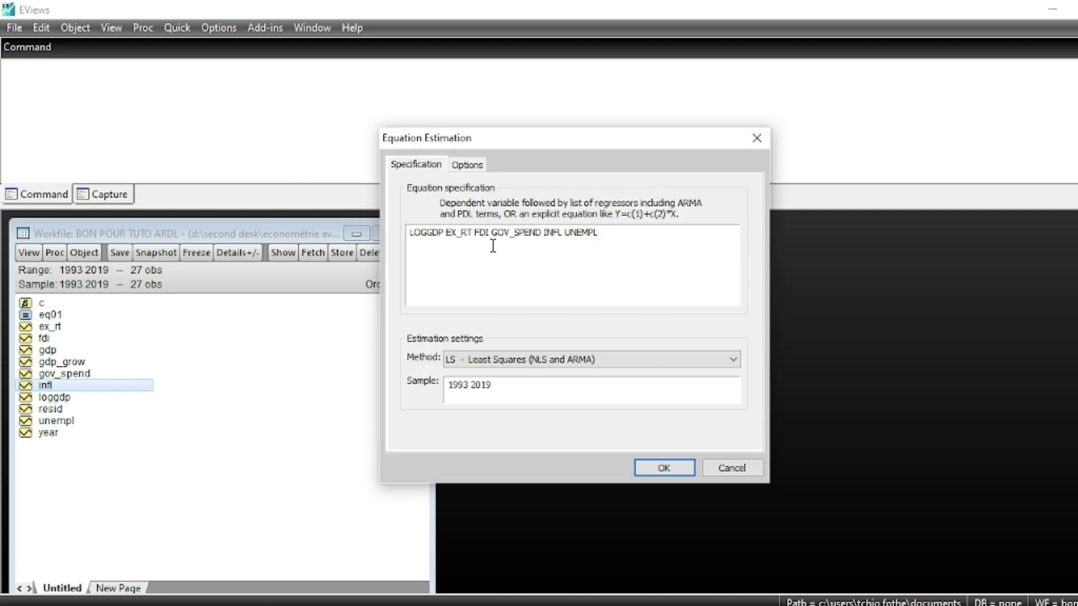
left_click(712, 365)
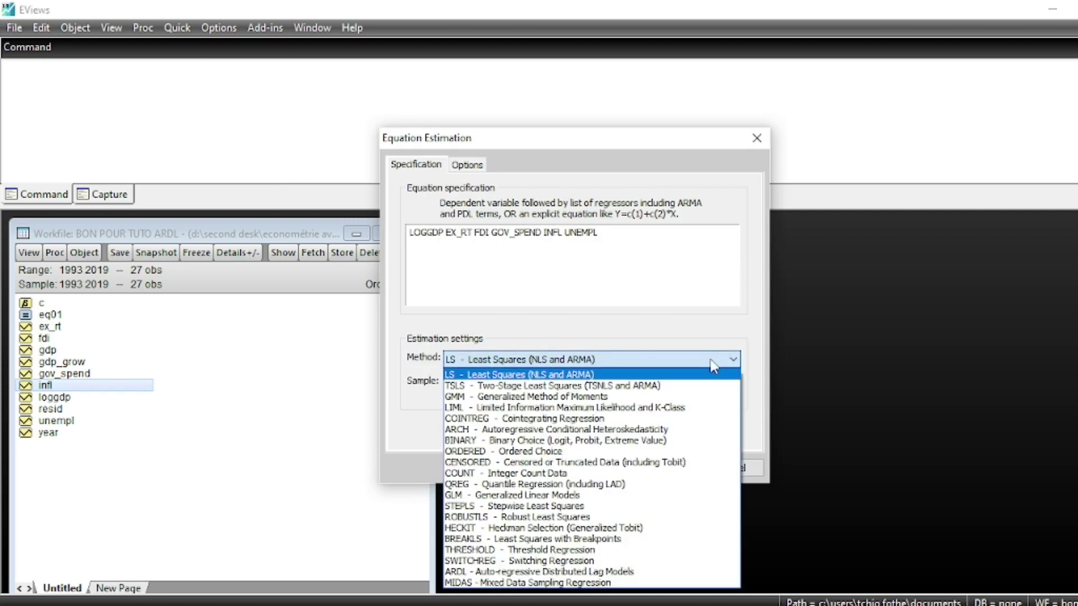
left_click(501, 580)
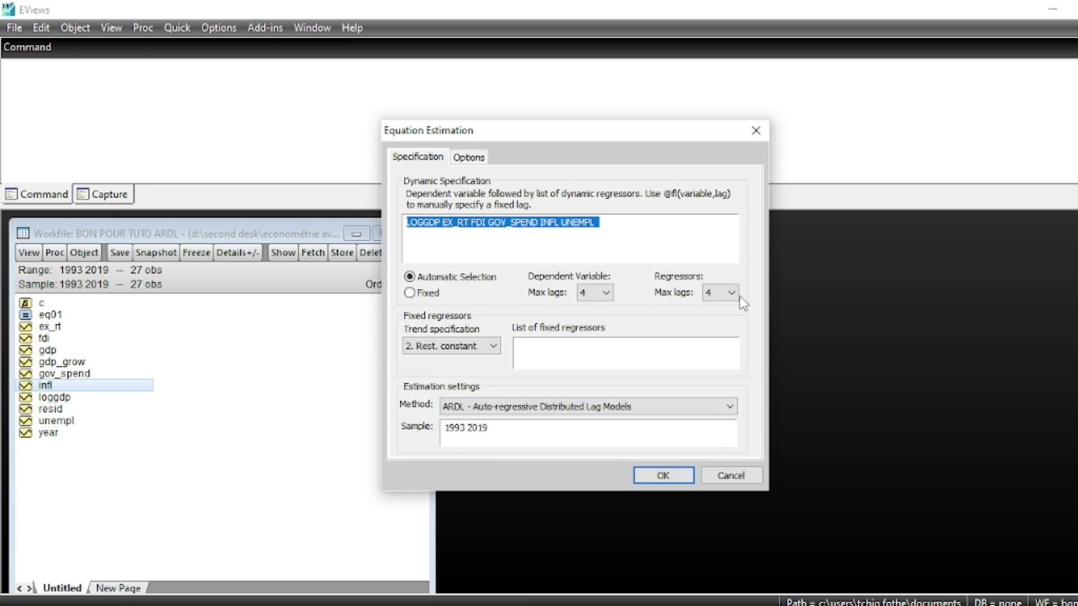
Estimate the ARDL model with a maximum of 1 lag for the regressors and review the coefficient table.
left_click(730, 293)
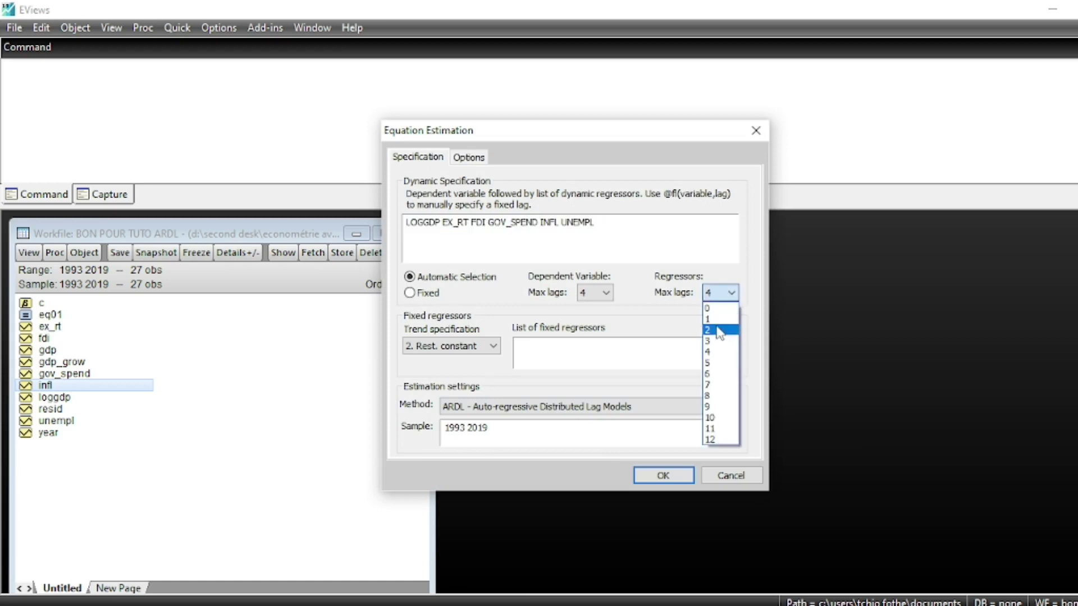
left_click(717, 322)
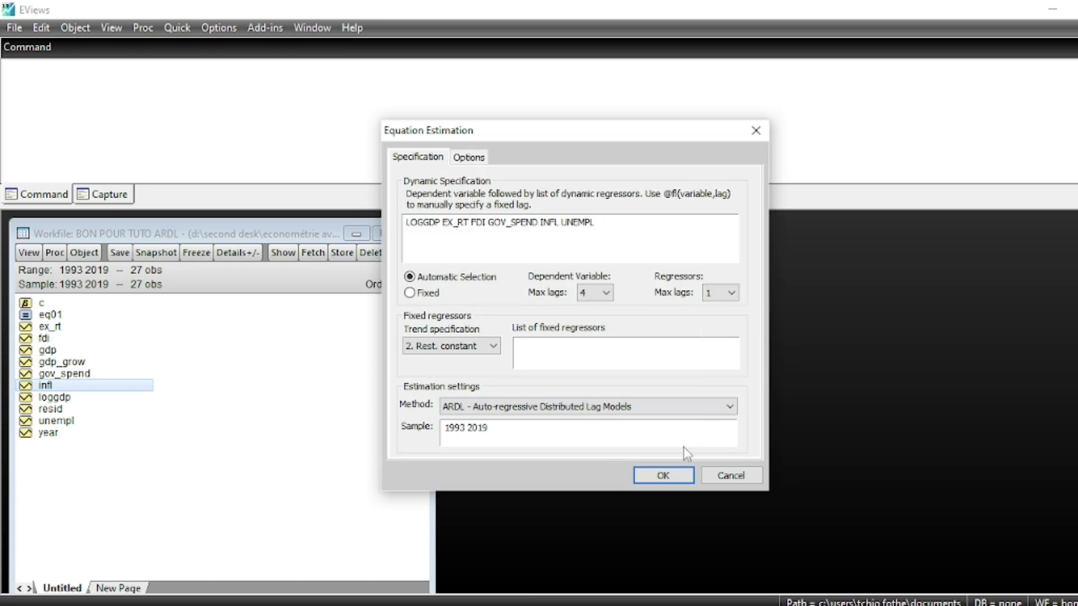
left_click(664, 476)
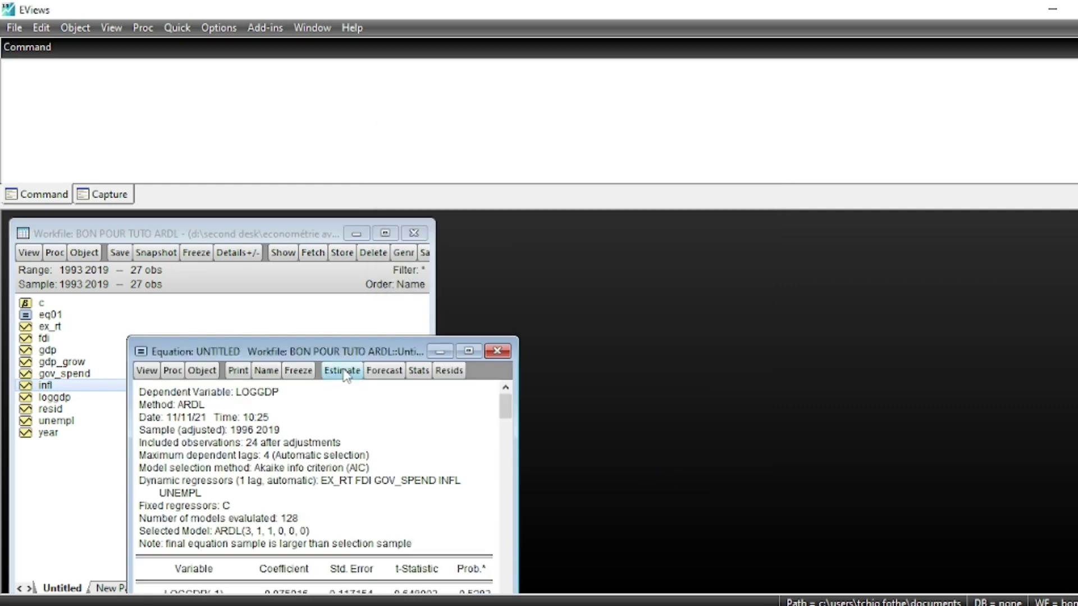
left_click_drag(344, 351, 461, 211)
scroll(572, 492, "down", 3)
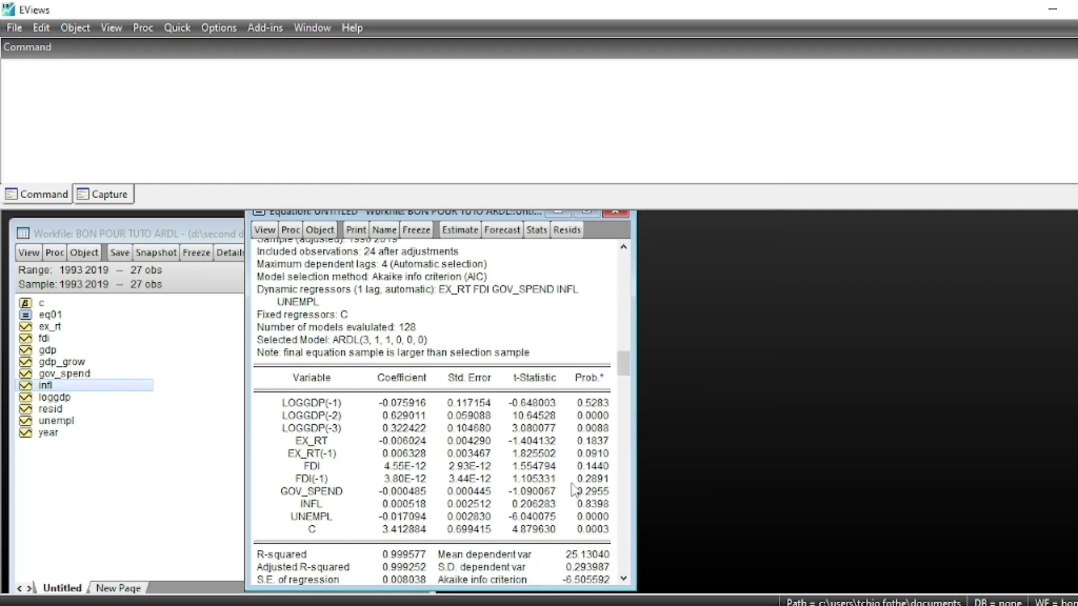
Re-estimate the equation with the regressors' maximum lags set to 2 and review the coefficients.
left_click(463, 231)
left_click(597, 379)
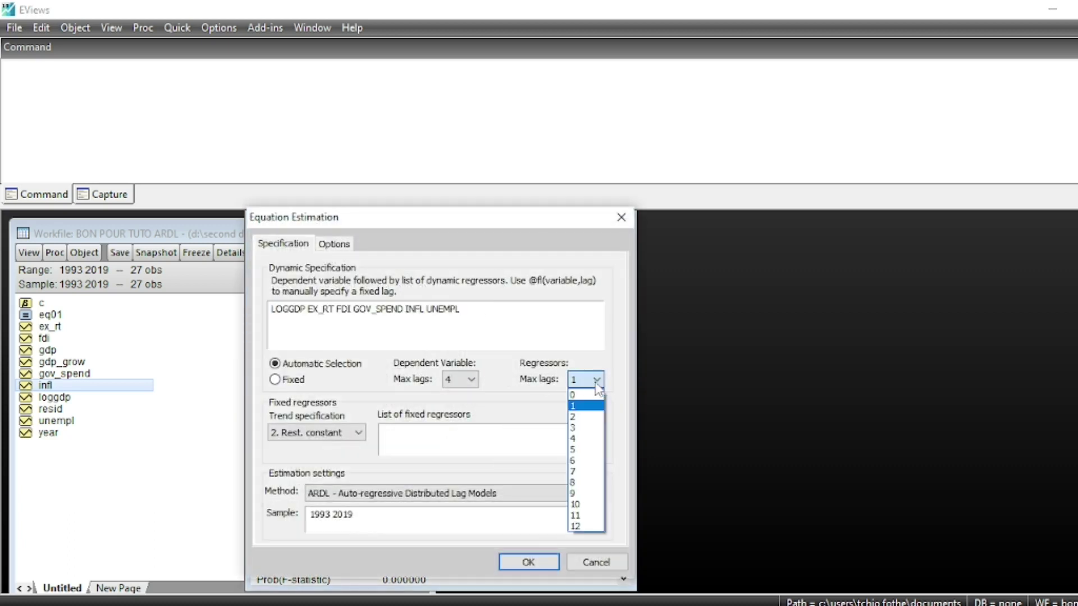
left_click(582, 406)
left_click(528, 562)
scroll(517, 447, "down", 5)
scroll(516, 447, "up", 1)
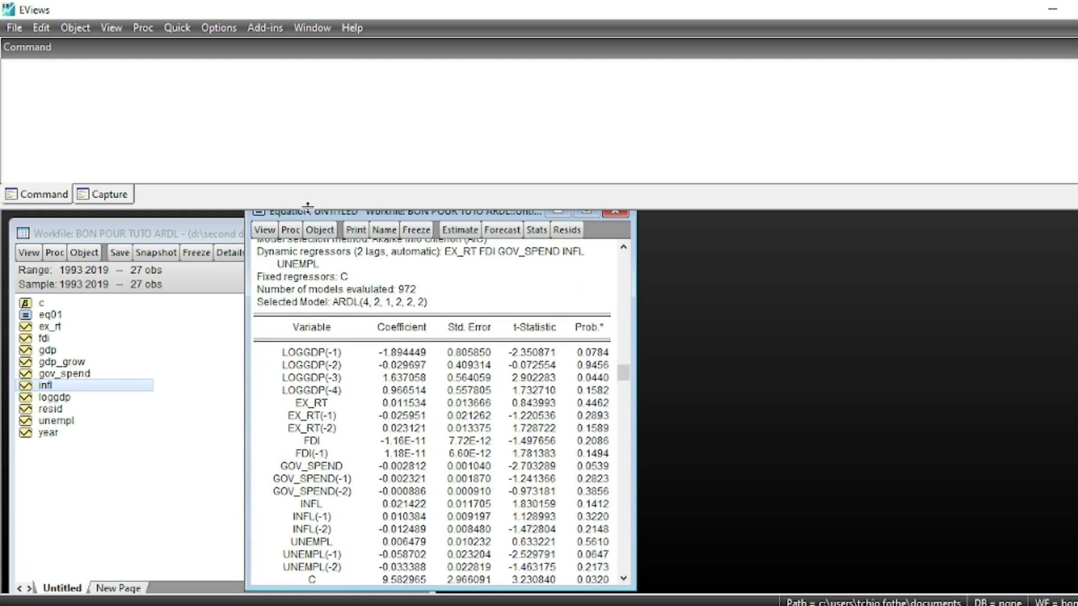
Try to re-estimate the equation with a maximum of 3 lags for the regressors.
left_click(267, 234)
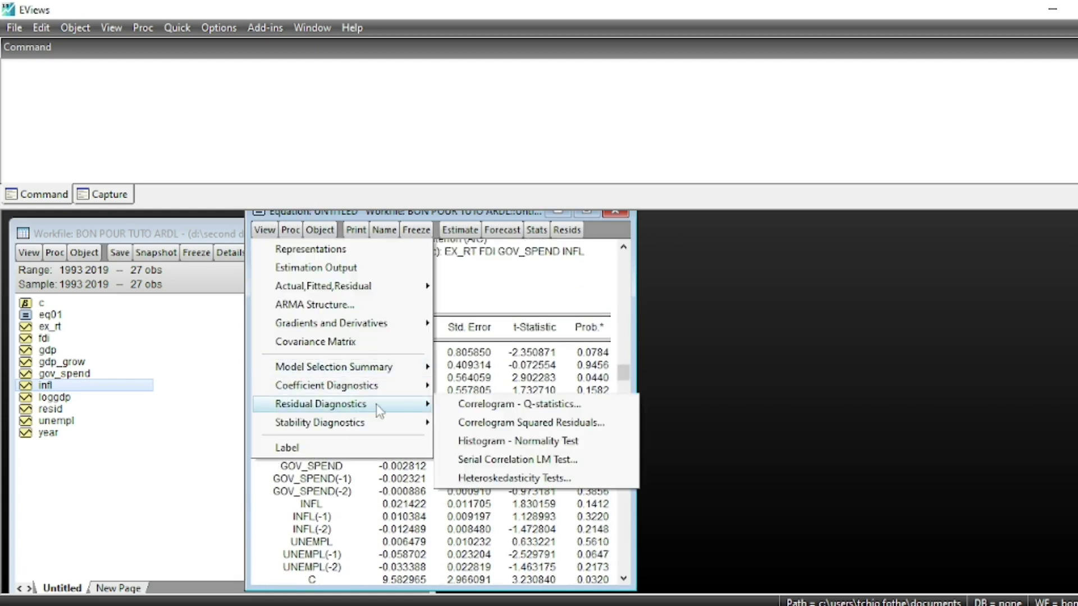
left_click(456, 231)
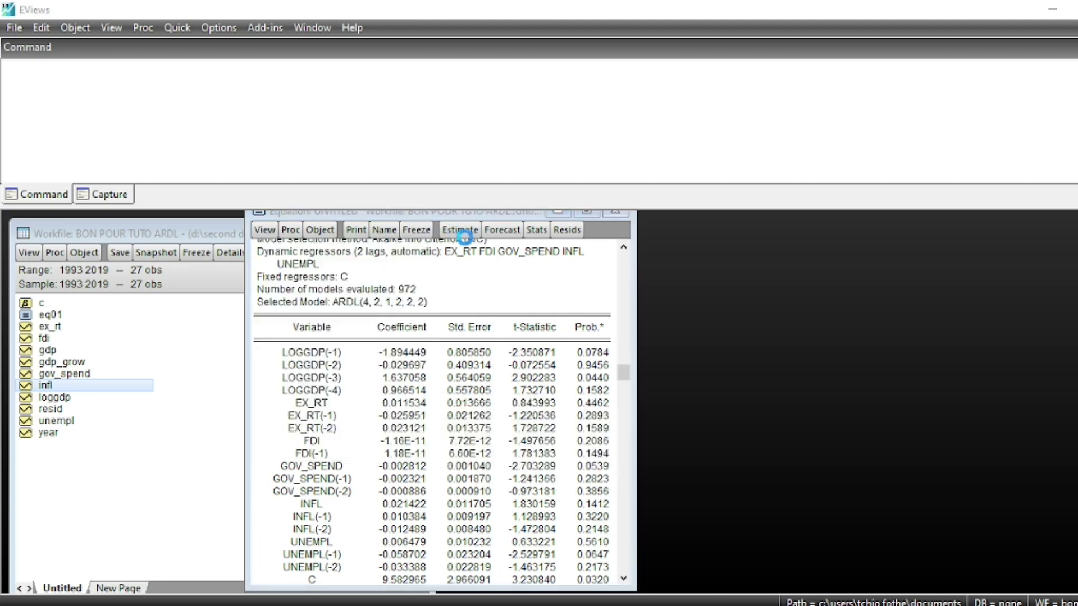
left_click(586, 380)
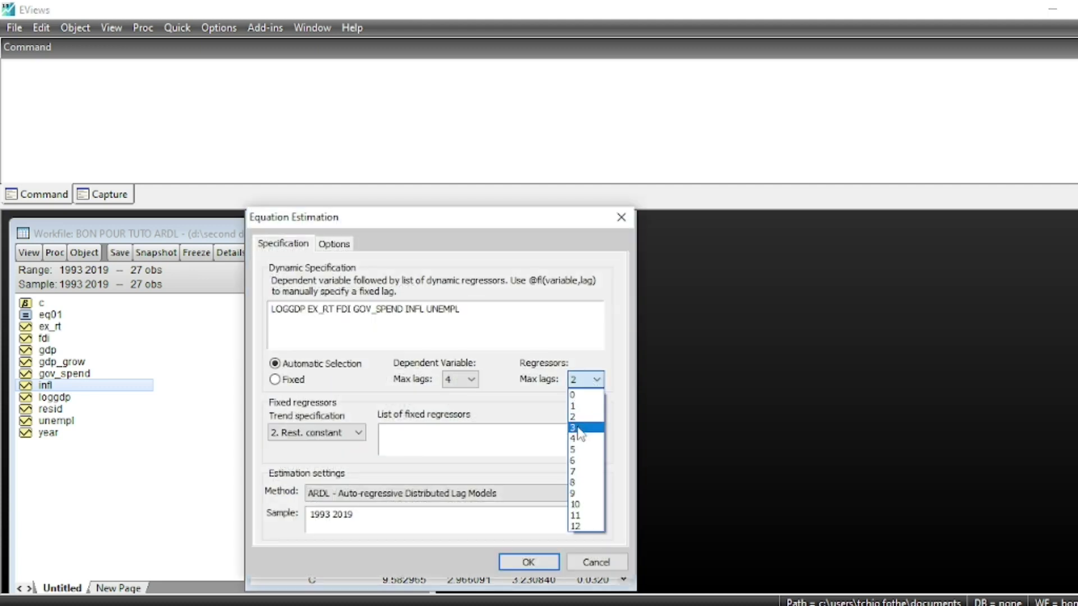
left_click(578, 417)
left_click(528, 562)
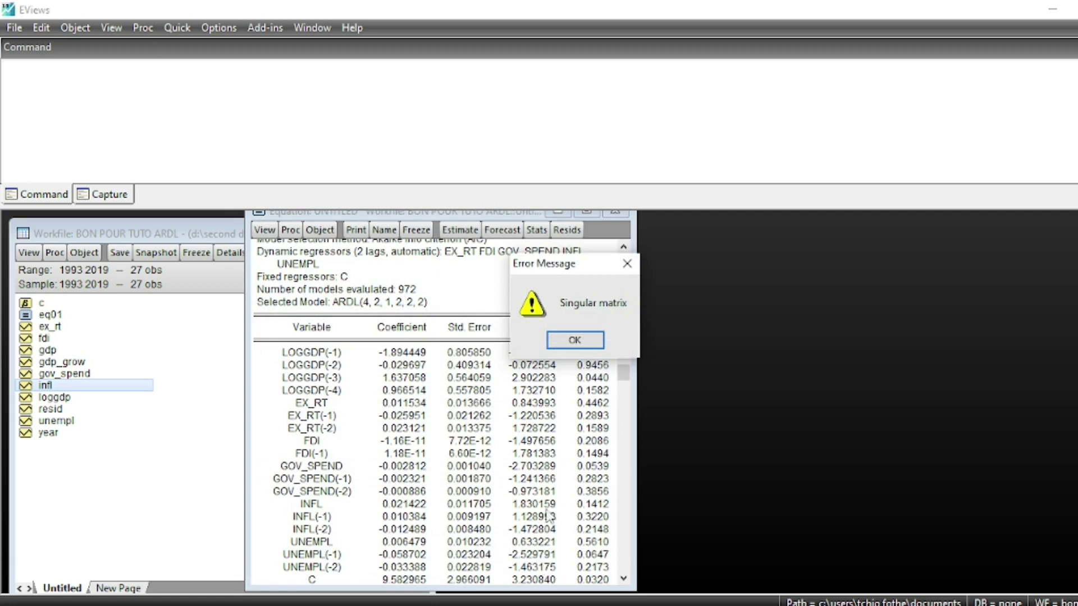
left_click(574, 340)
Rerun the estimation with maximum lags of 4 for the dependent variable and 2 for the regressors, and examine the coefficient probabilities.
left_click(459, 231)
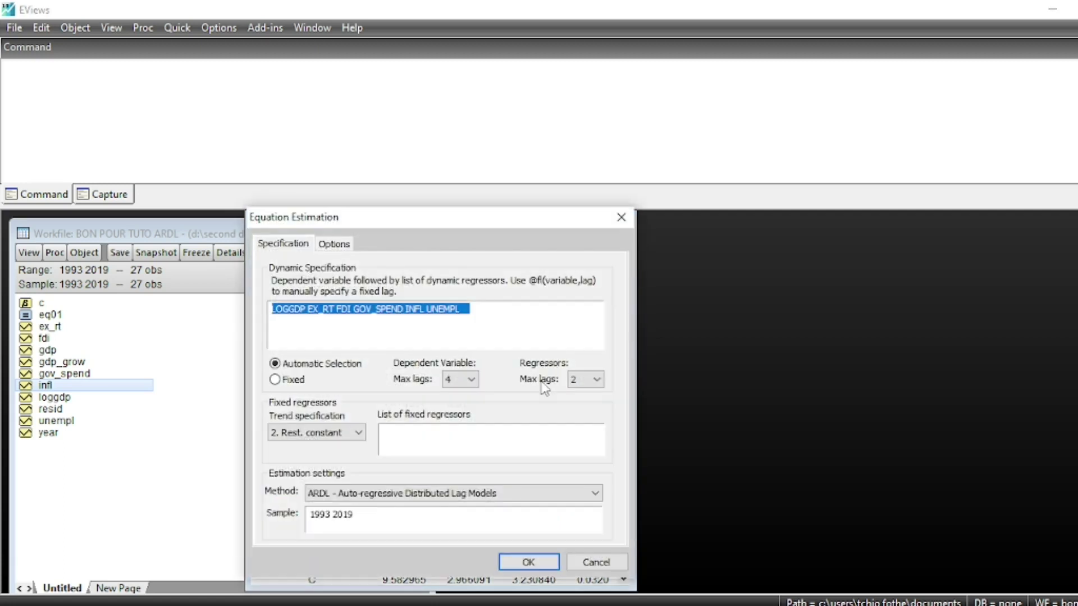
left_click(529, 562)
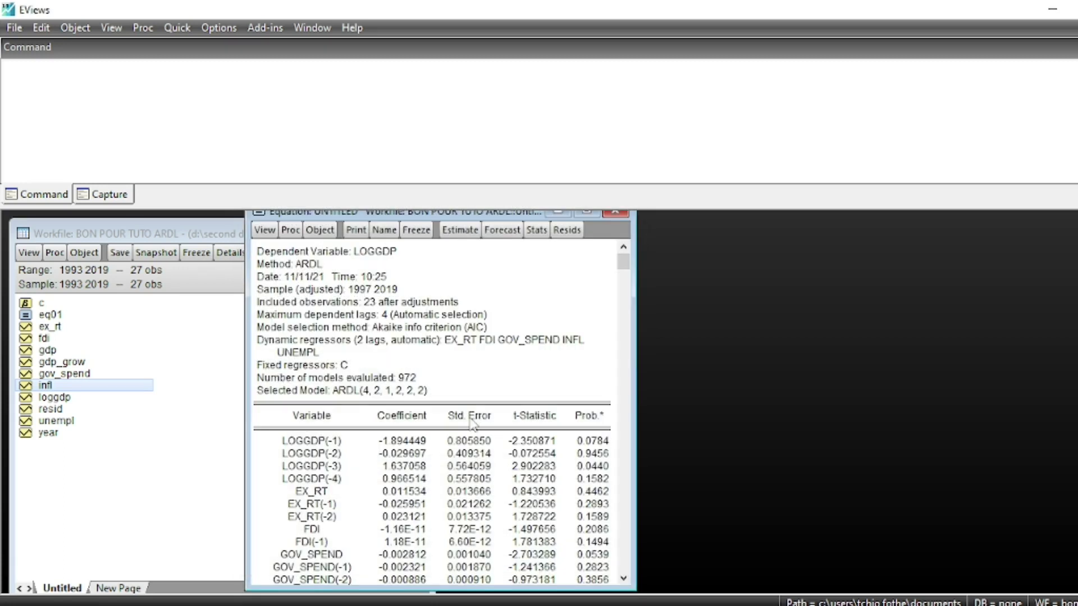
scroll(536, 471, "down", 3)
scroll(536, 472, "down", 1)
scroll(532, 480, "up", 3)
scroll(437, 444, "down", 3)
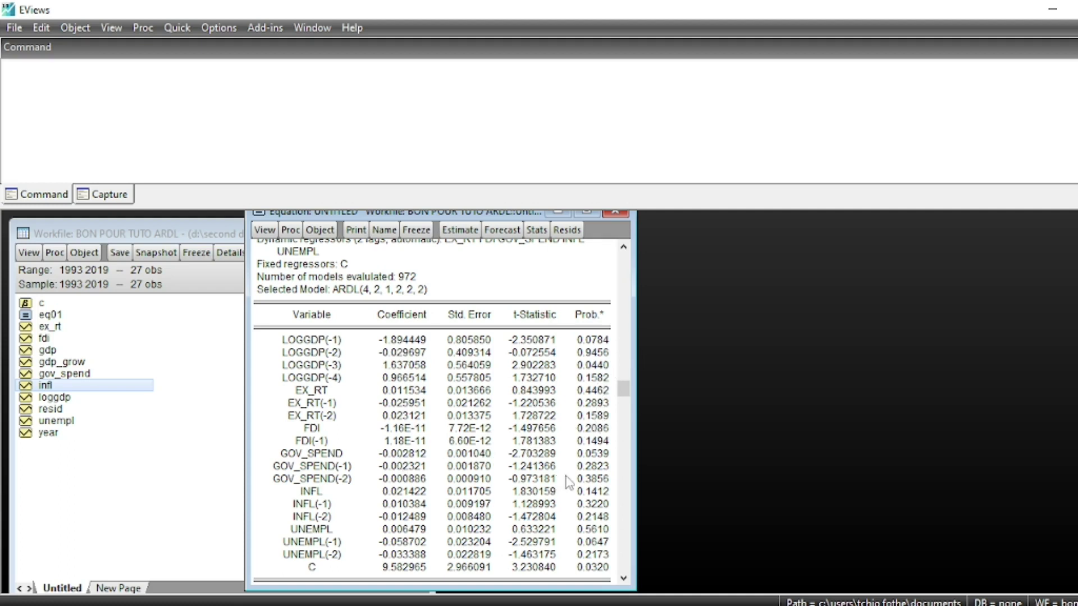
scroll(564, 482, "down", 3)
scroll(565, 486, "up", 3)
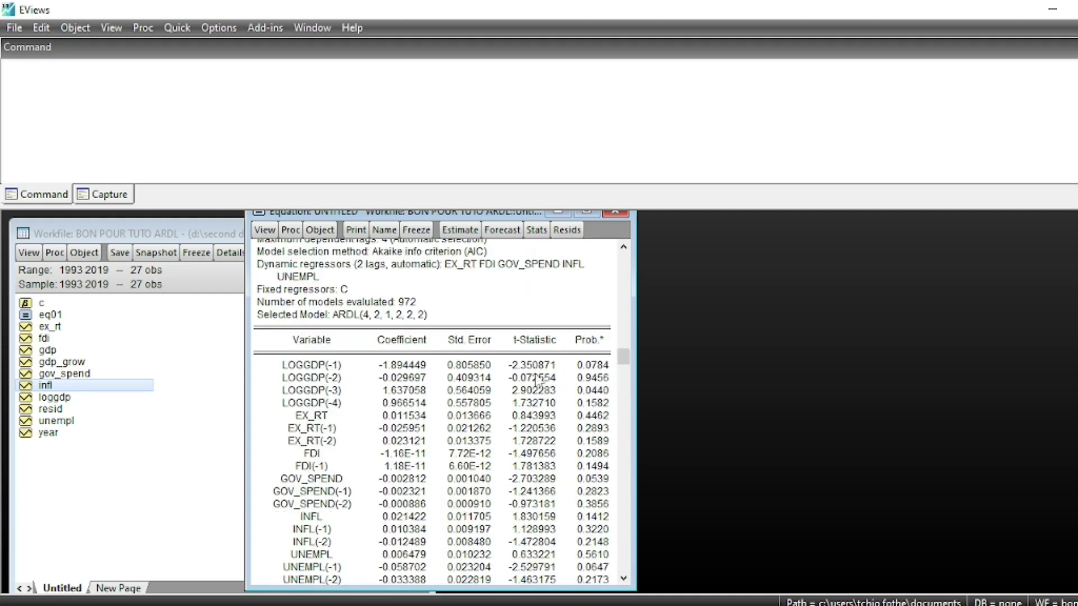
Re-estimate the equation with the dependent variable's maximum lags set to 2 and examine the coefficients and fit statistics.
left_click(460, 230)
left_click(469, 377)
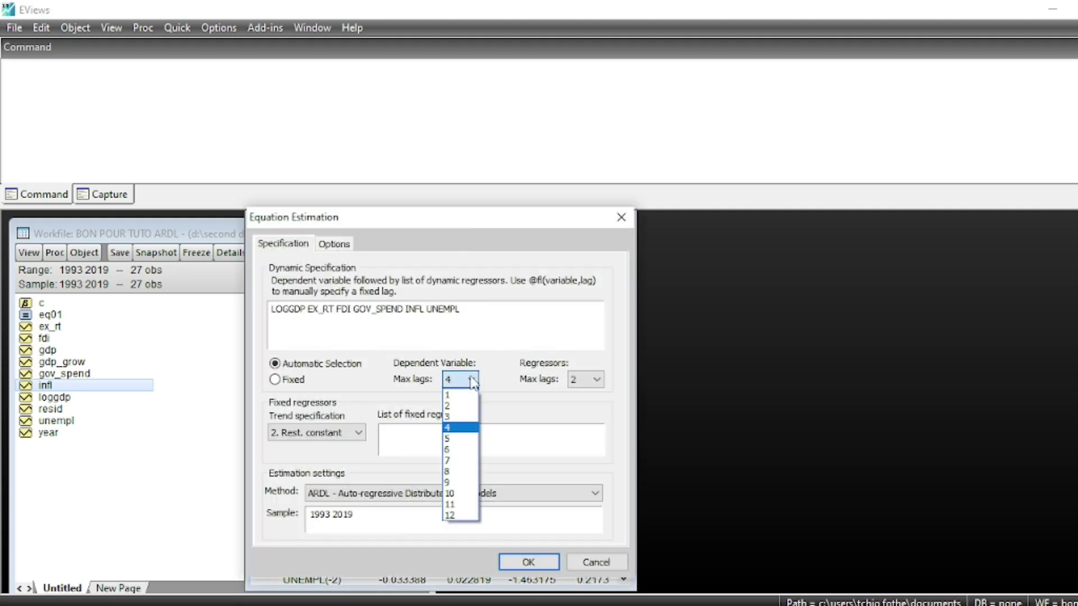
left_click(457, 406)
left_click(512, 567)
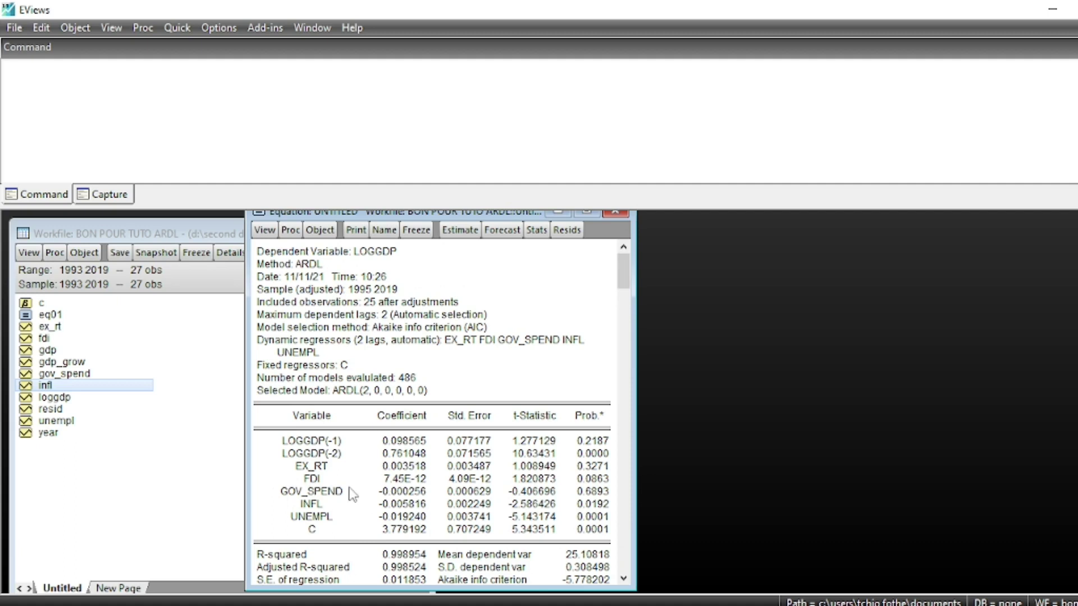
scroll(461, 476, "down", 1)
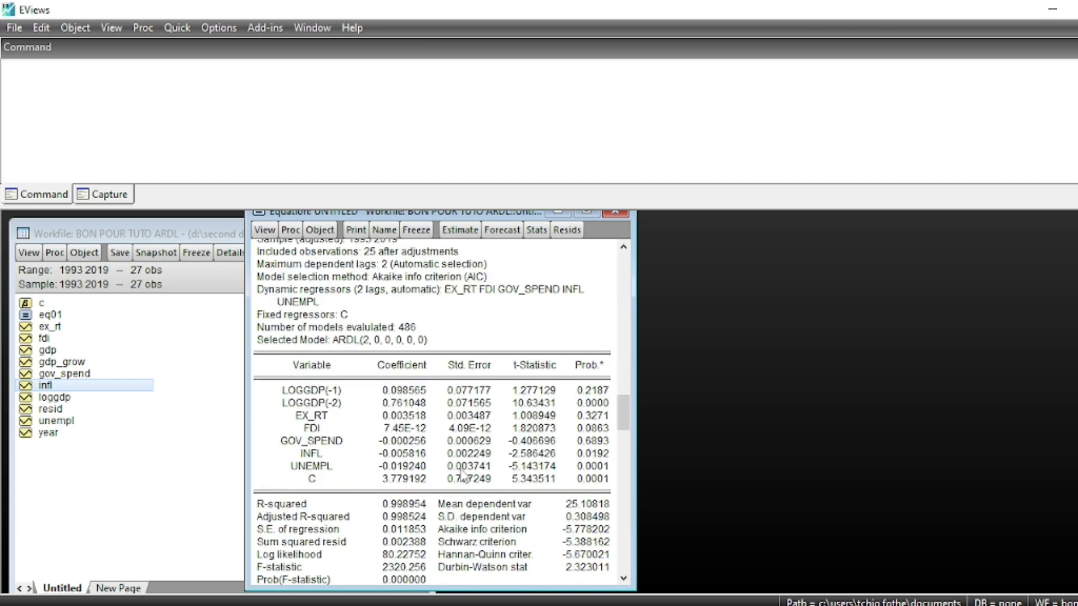
scroll(462, 476, "down", 1)
scroll(461, 476, "up", 1)
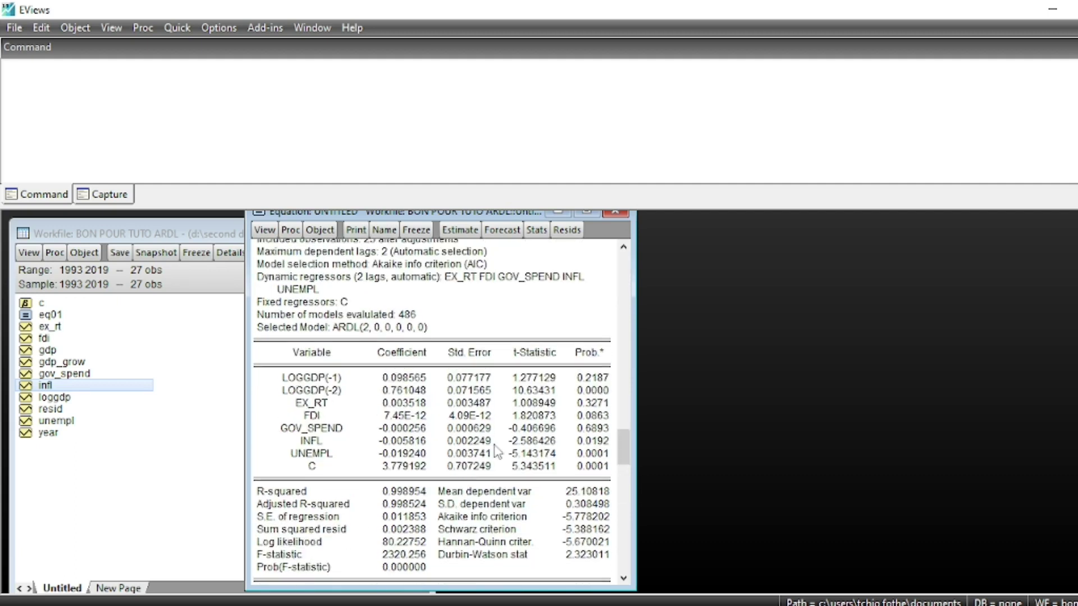
scroll(529, 313, "up", 1)
Re-estimate the equation with the dependent variable's maximum lags set to 3 and review the coefficients and fit statistics.
left_click(459, 230)
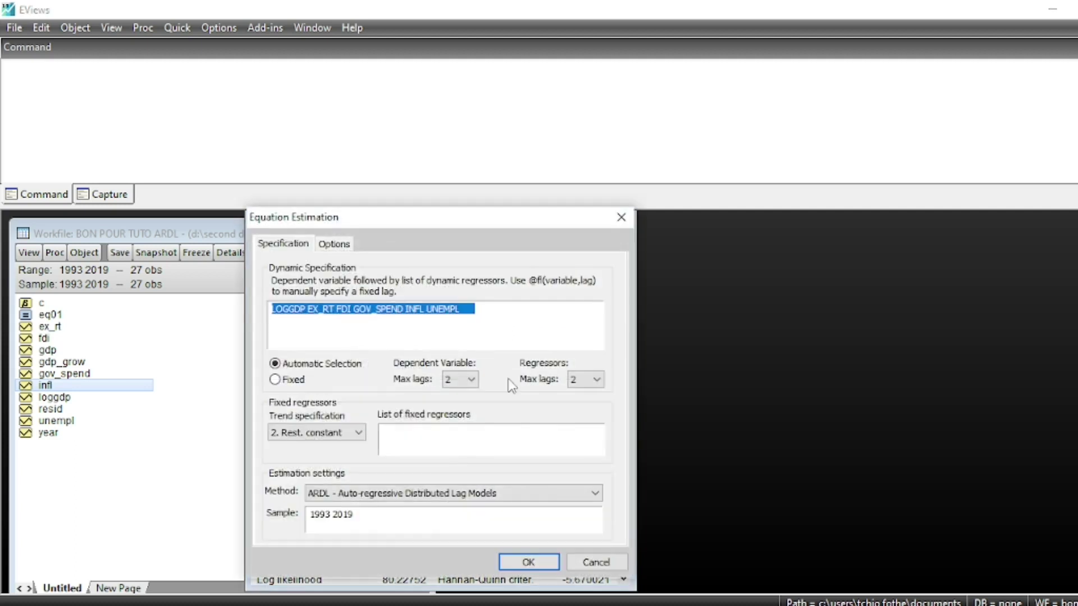
left_click(457, 379)
left_click(457, 417)
left_click(514, 563)
scroll(461, 509, "down", 3)
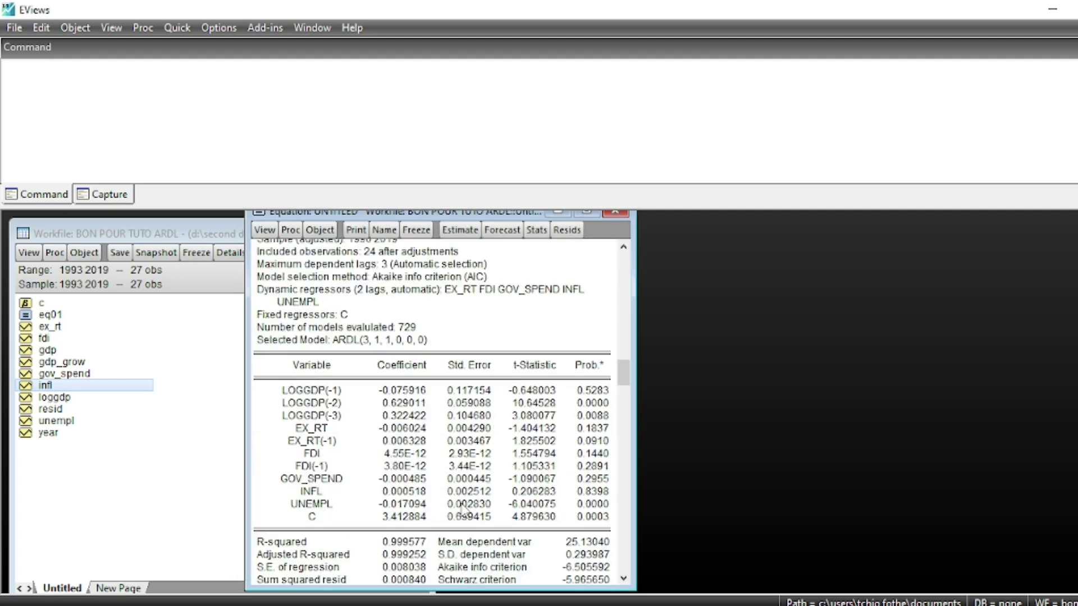
scroll(463, 496, "down", 1)
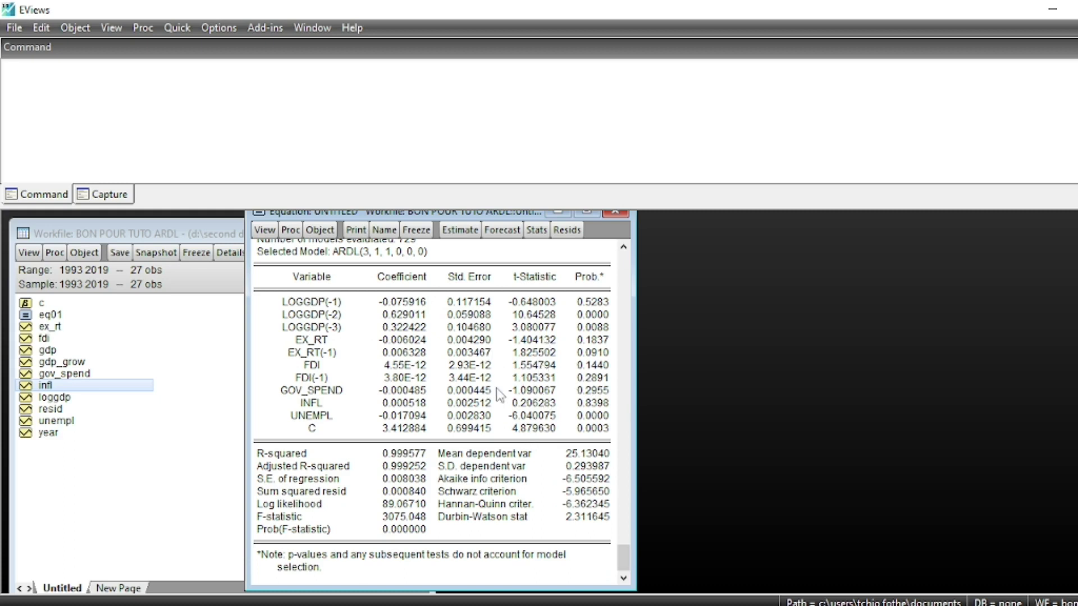
Run the Long Run Form and Bounds Test on the equation and compare the F-statistic with the asymptotic I(0) and I(1) critical values.
scroll(494, 399, "up", 4)
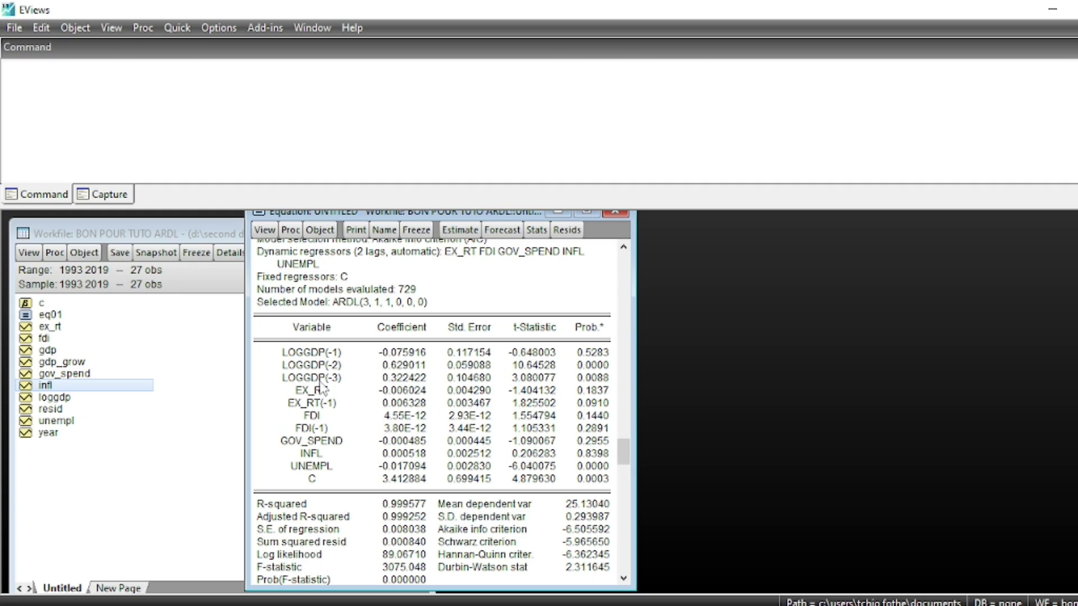
left_click(264, 231)
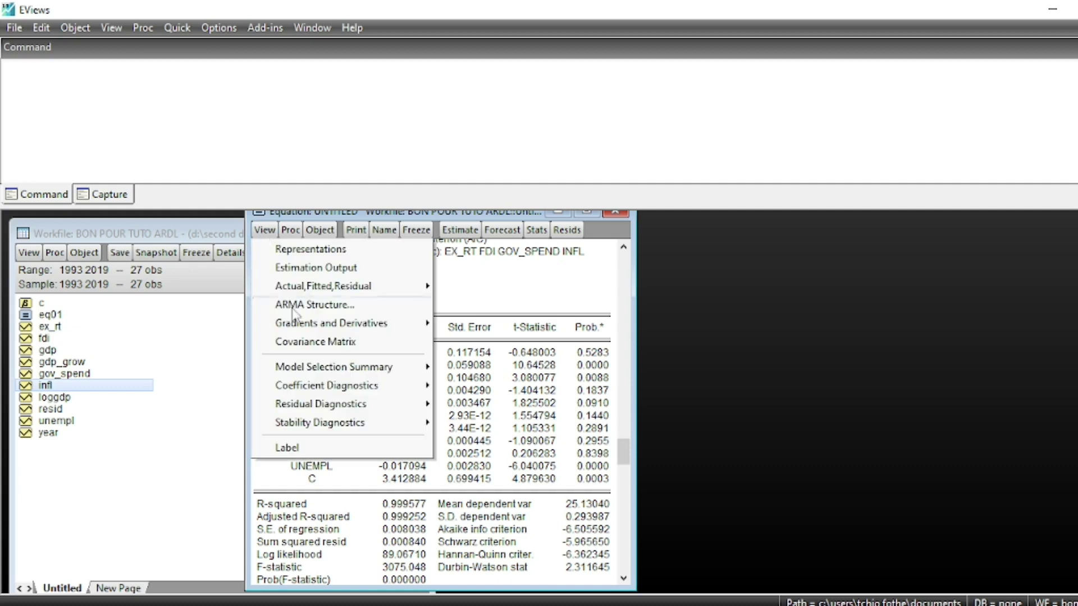
mouse_move(322, 388)
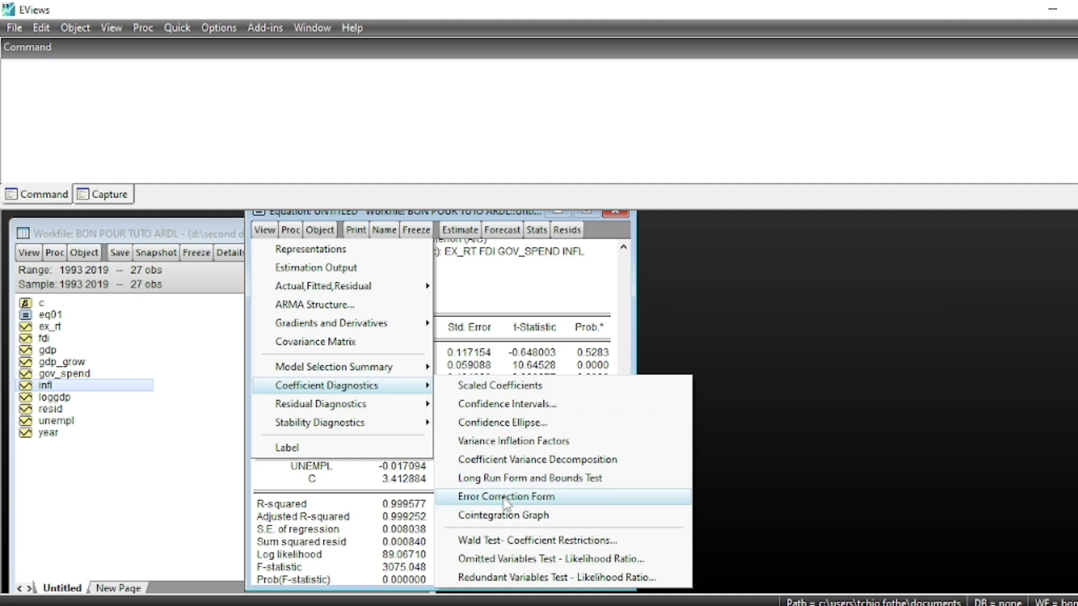
left_click(542, 482)
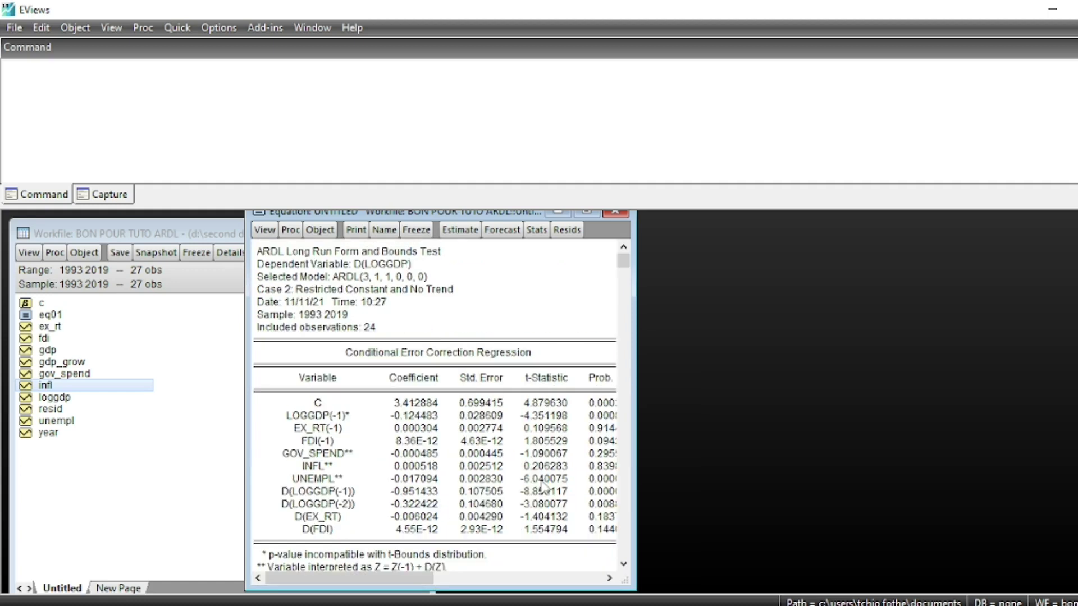
scroll(515, 435, "down", 10)
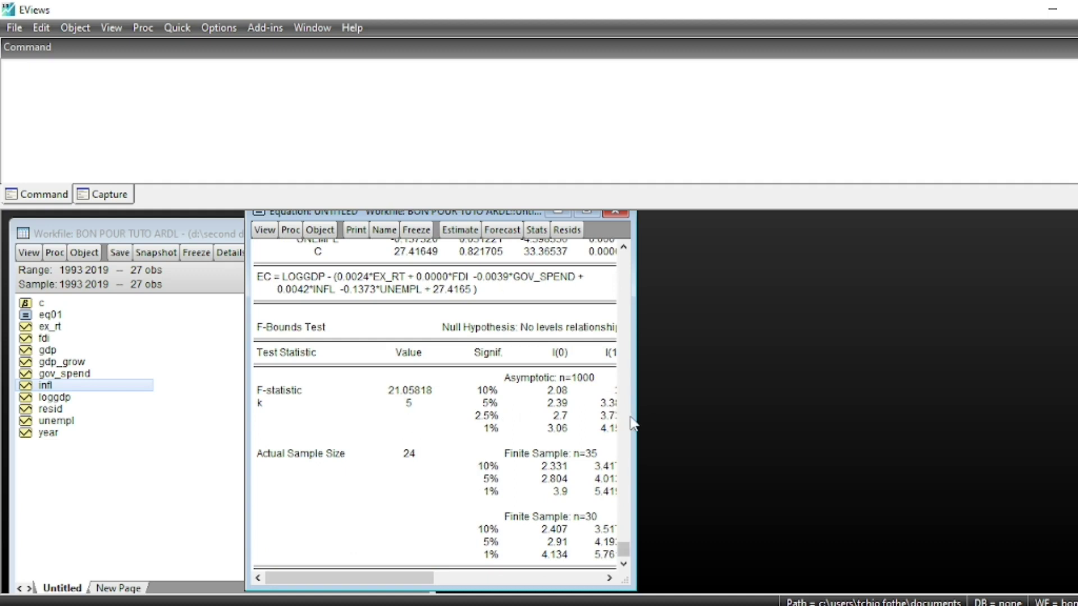
left_click_drag(633, 424, 736, 424)
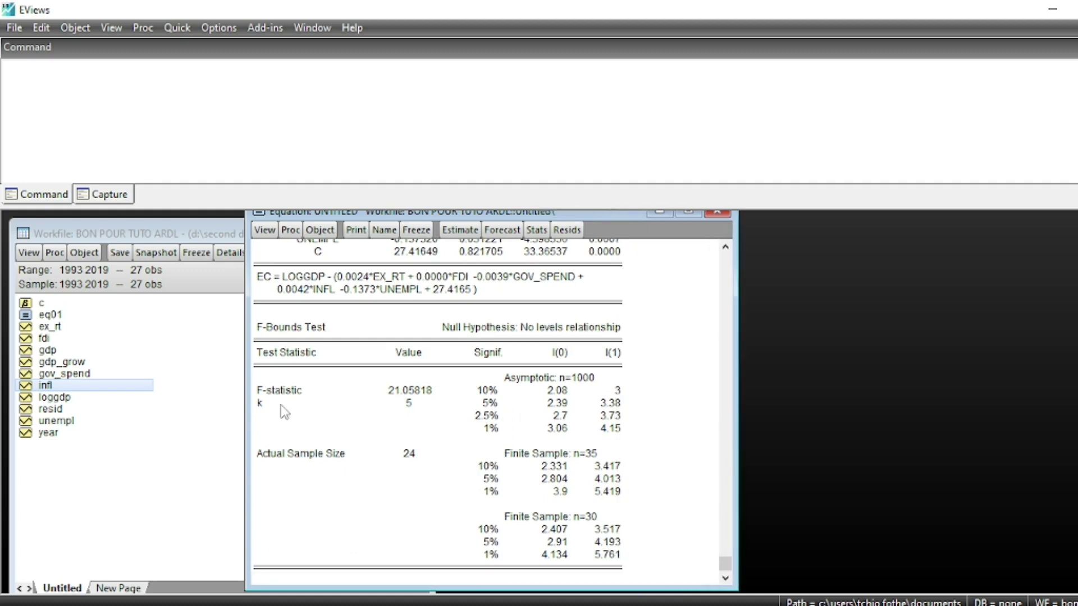
left_click_drag(385, 394, 435, 394)
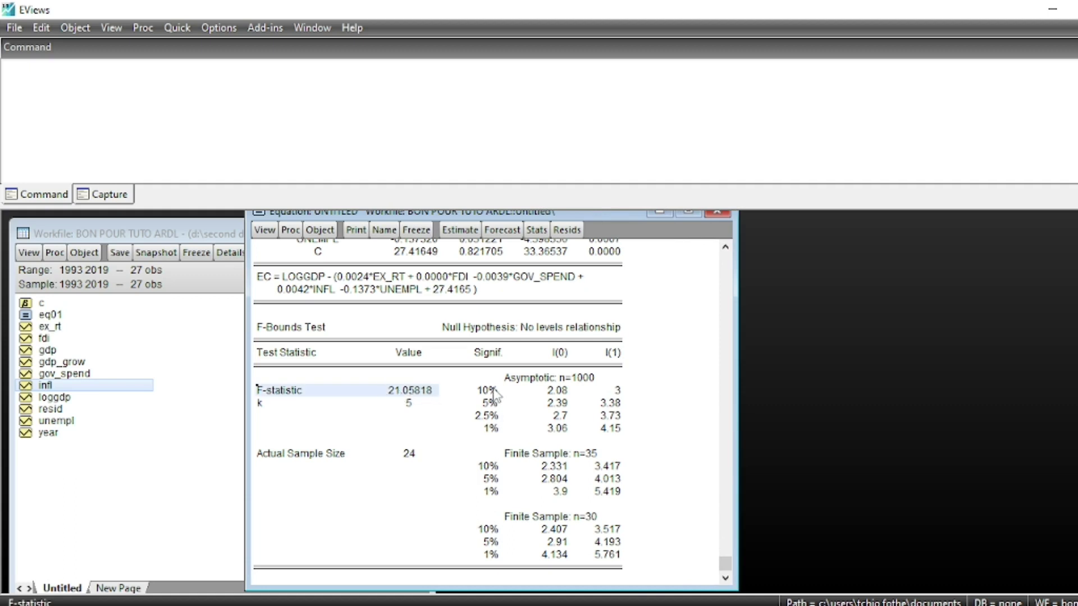
left_click_drag(527, 393, 623, 434)
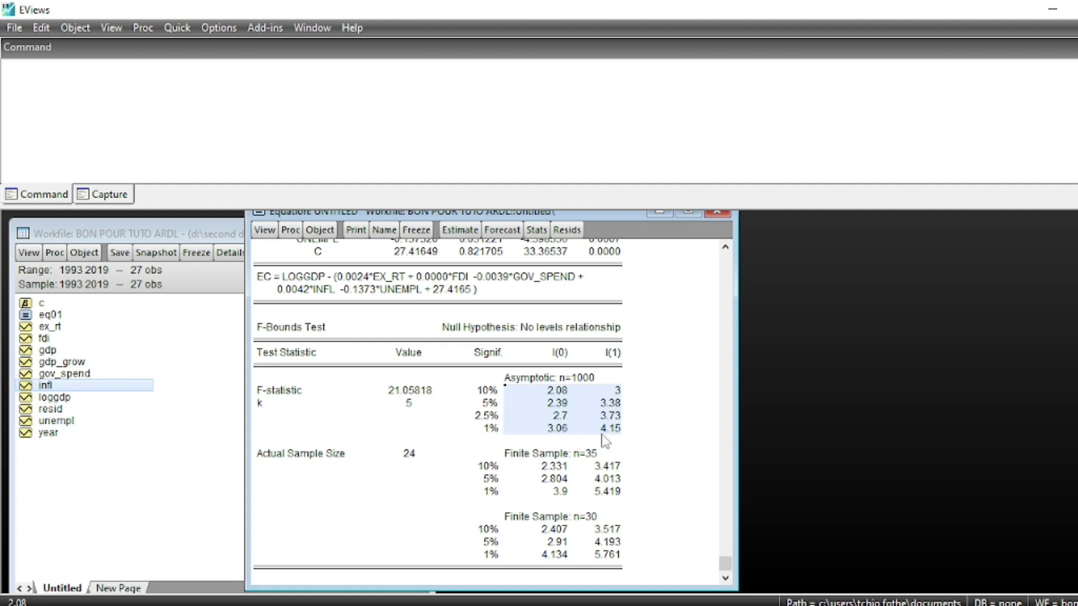
Examine the long-run Levels Equation, checking the coefficients and probabilities of EX_RT, FDI and UNEMPL.
scroll(445, 422, "up", 2)
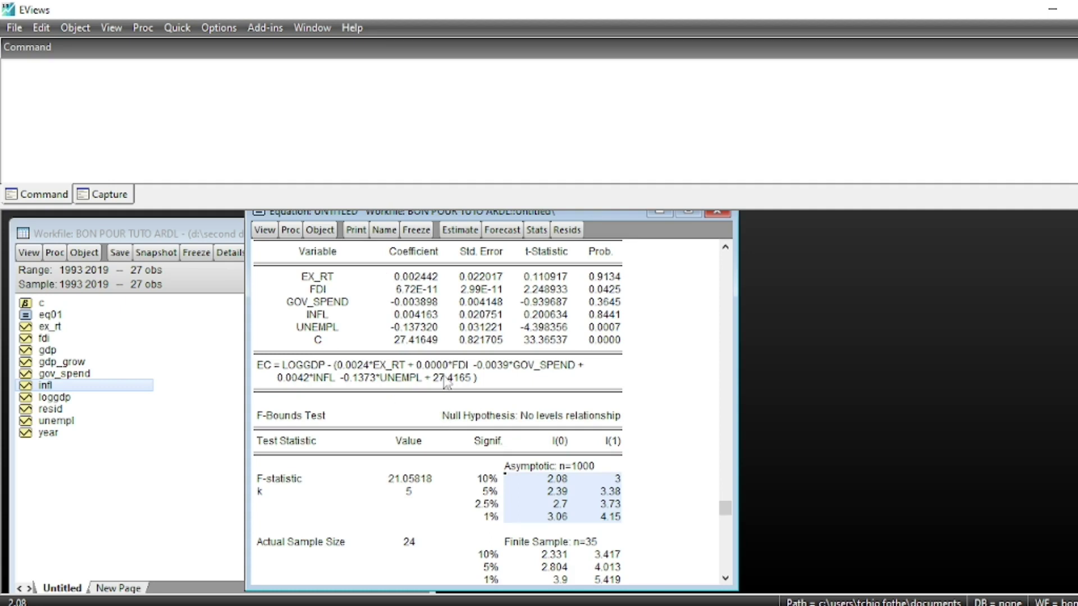
scroll(458, 384, "up", 1)
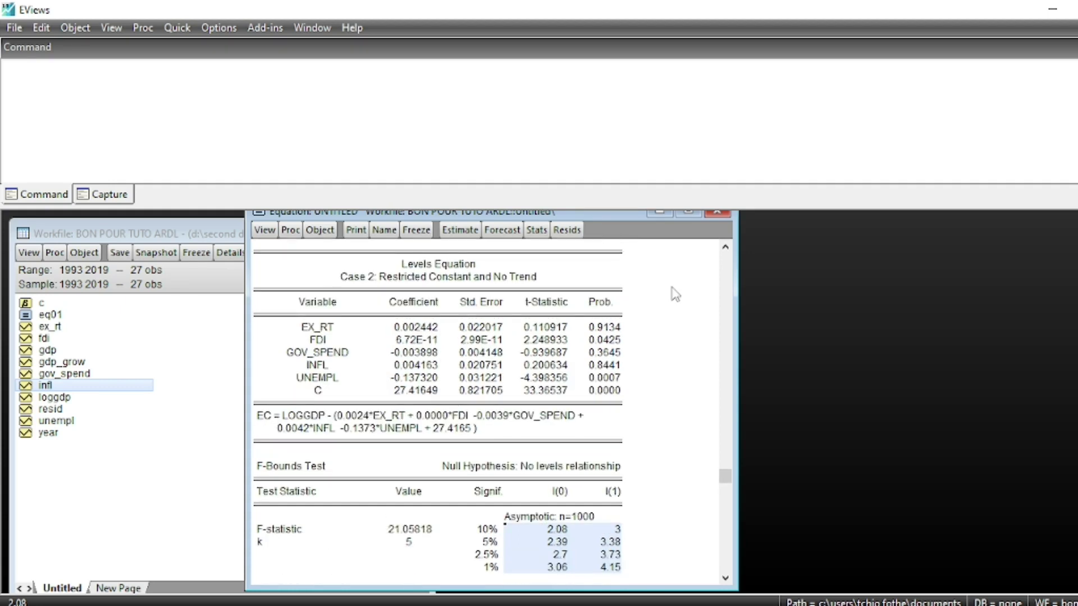
left_click_drag(272, 261, 608, 403)
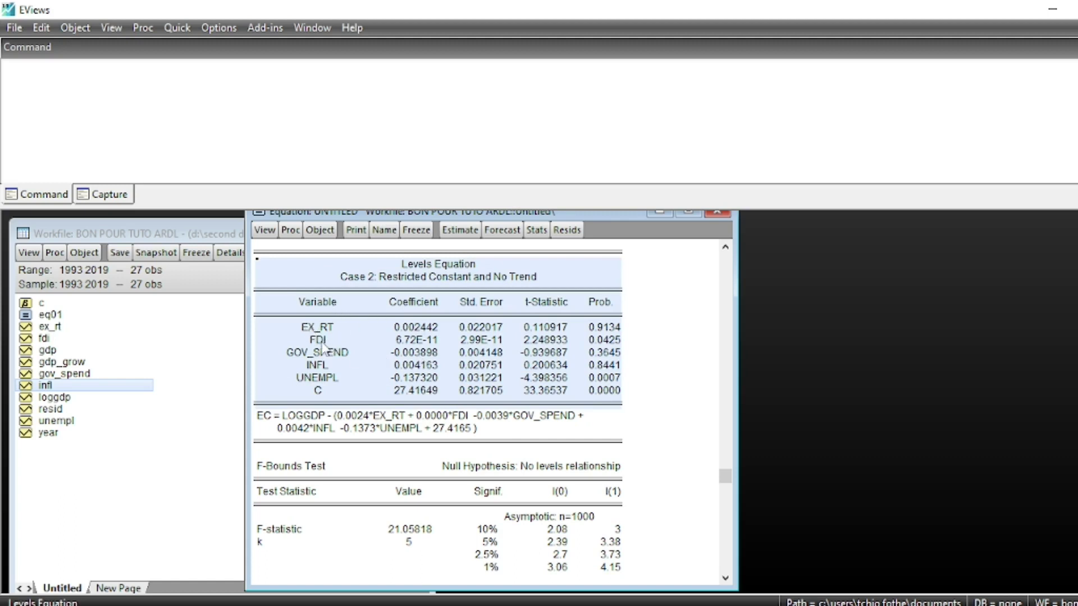
left_click(395, 330)
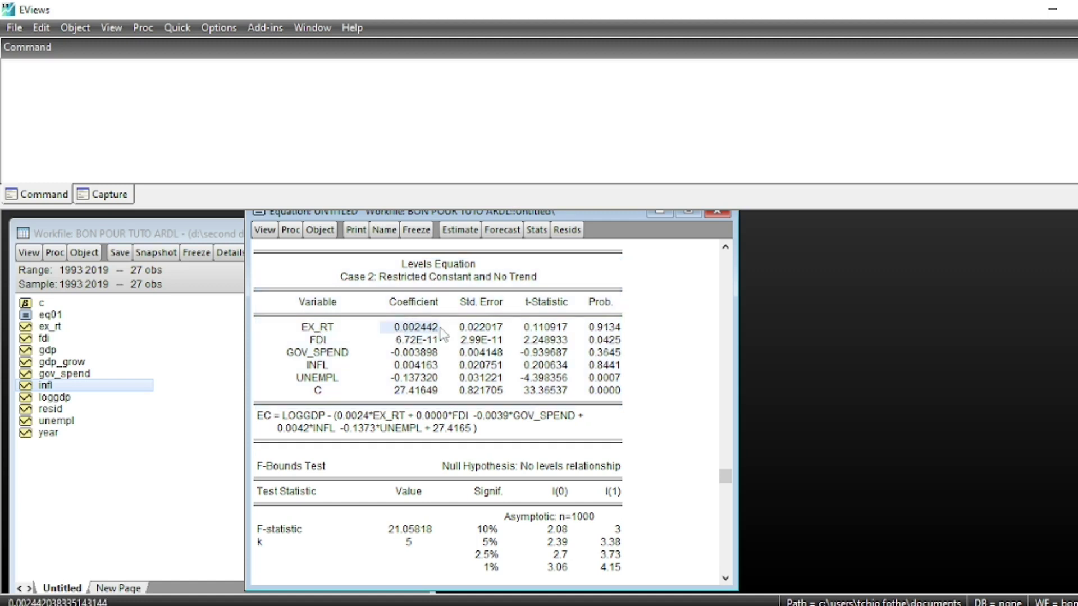
left_click(614, 330)
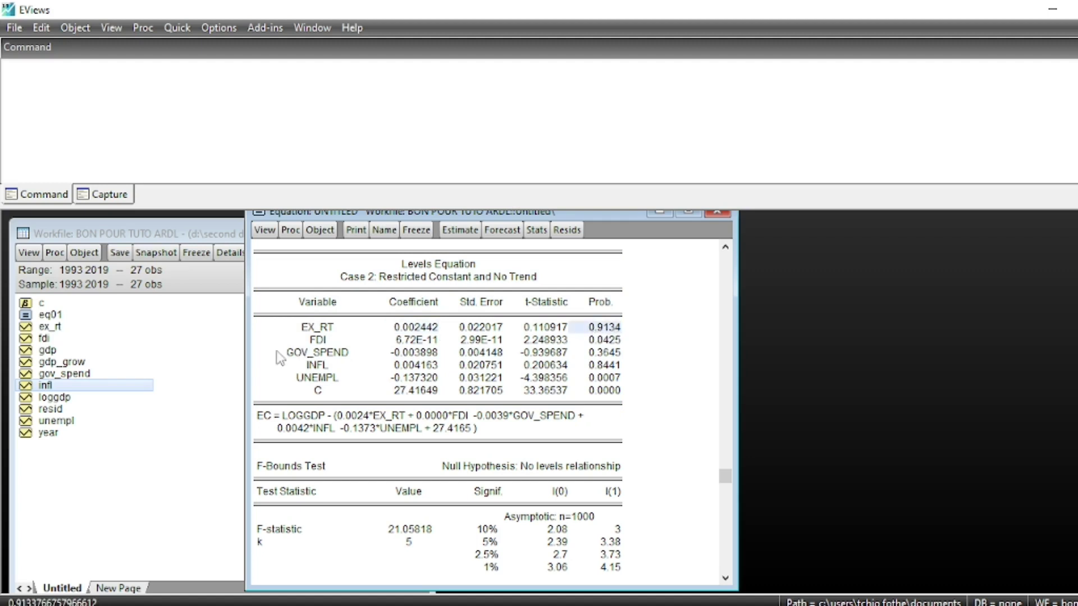
left_click_drag(323, 342, 622, 346)
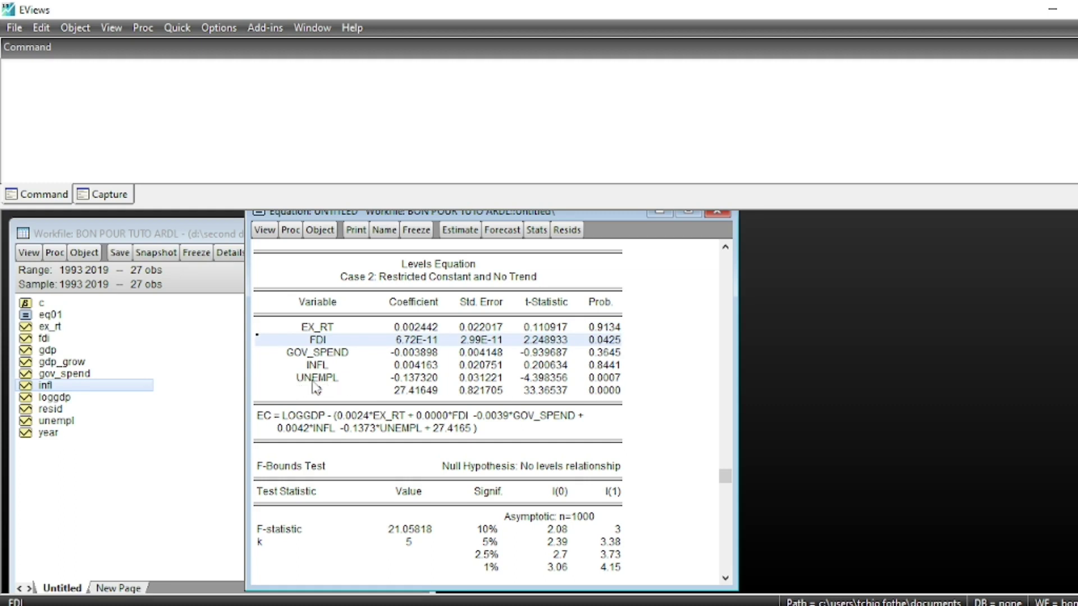
left_click(437, 380)
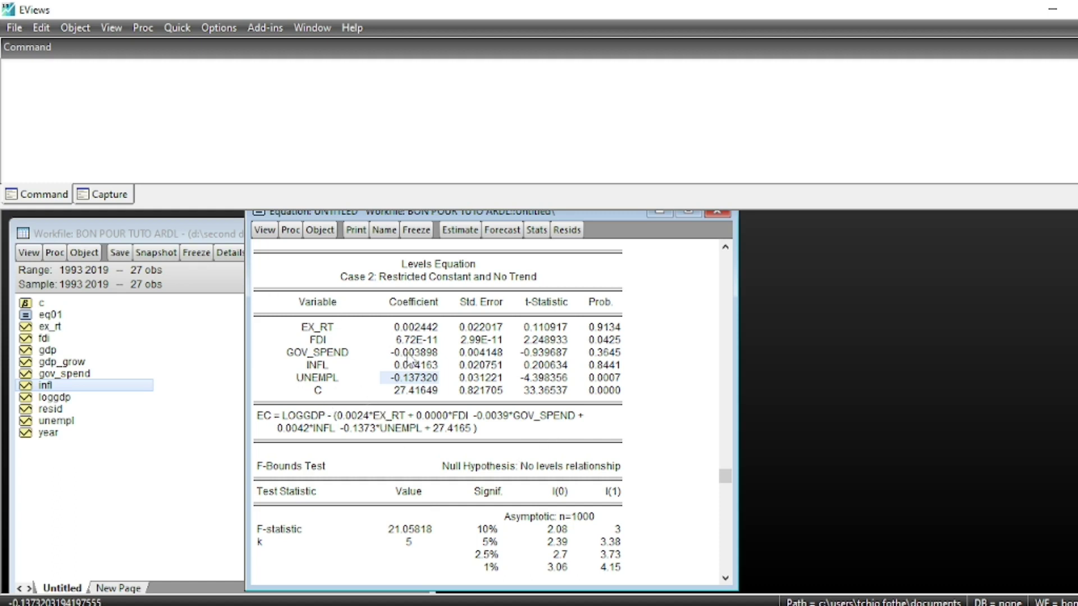
Look over the rest of the long-run output and highlight the F-Bounds Test table down to the finite-sample critical values.
scroll(427, 385, "up", 1)
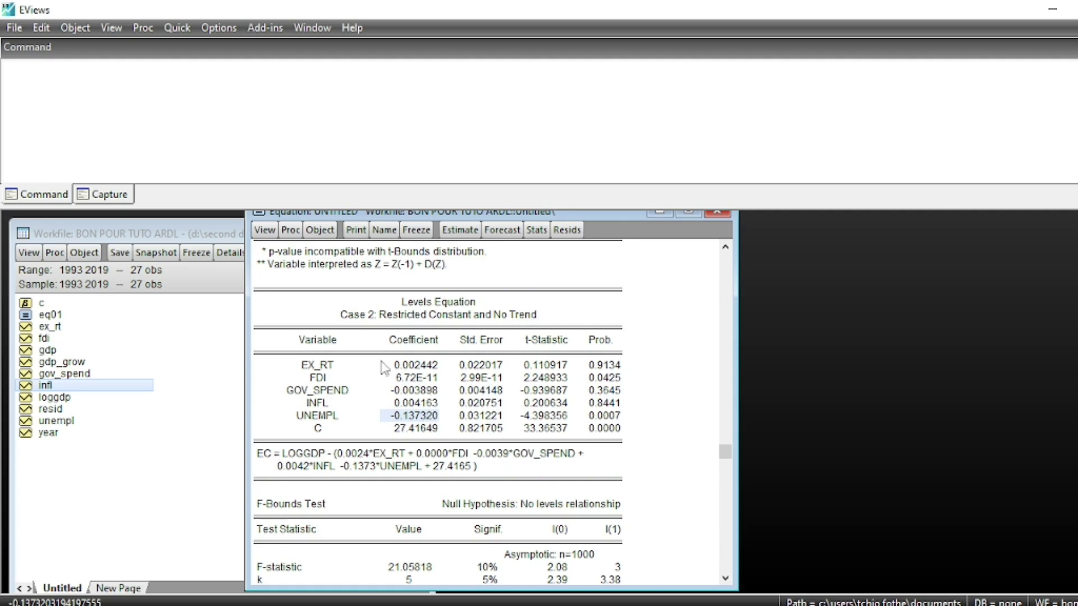
scroll(380, 370, "up", 1)
scroll(380, 371, "up", 2)
scroll(578, 374, "down", 4)
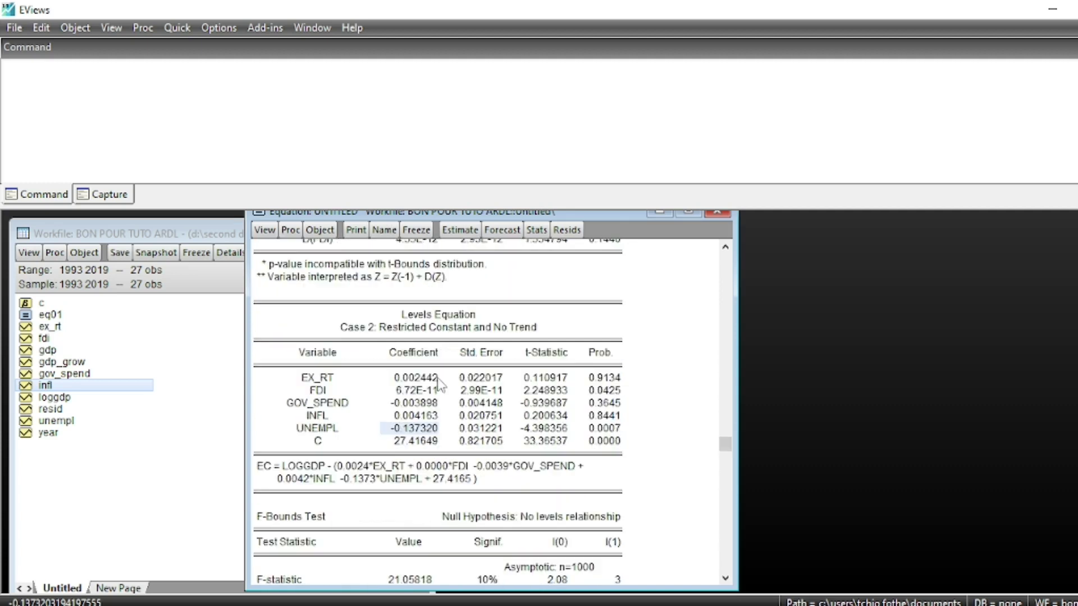
scroll(617, 492, "down", 1)
scroll(608, 494, "down", 3)
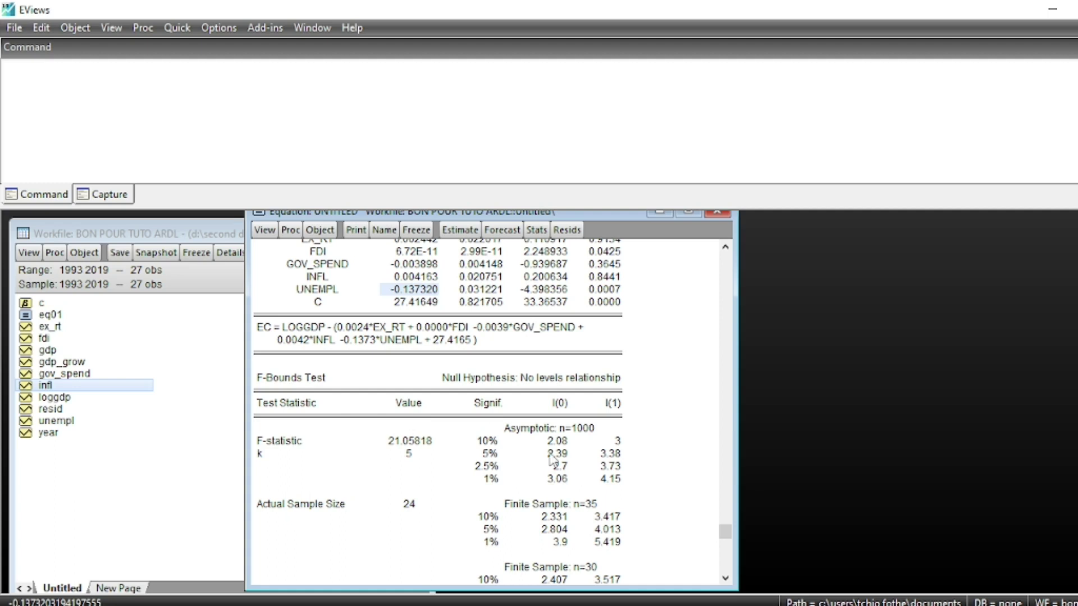
left_click(293, 383)
left_click_drag(295, 387, 578, 517)
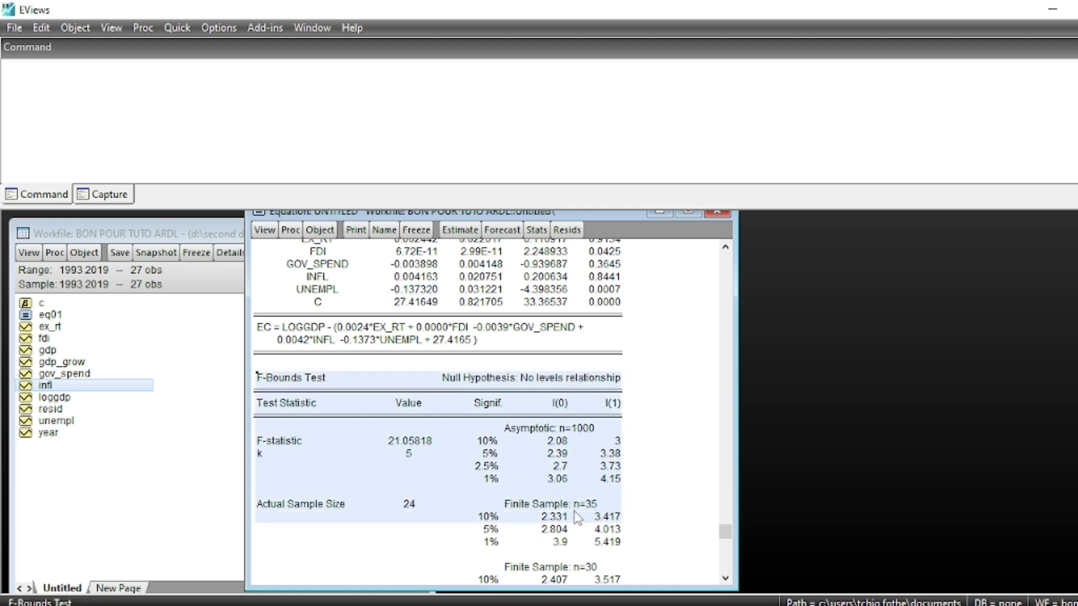
Display the equation's Error Correction Form and examine the CointEq(-1) term and the short-run coefficients.
left_click(265, 231)
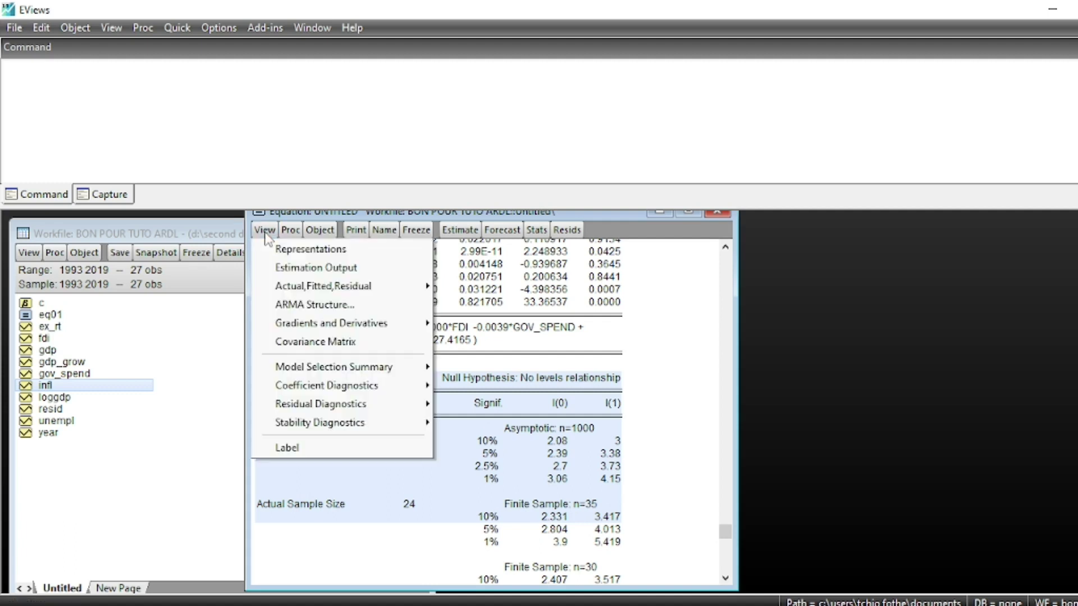
mouse_move(336, 408)
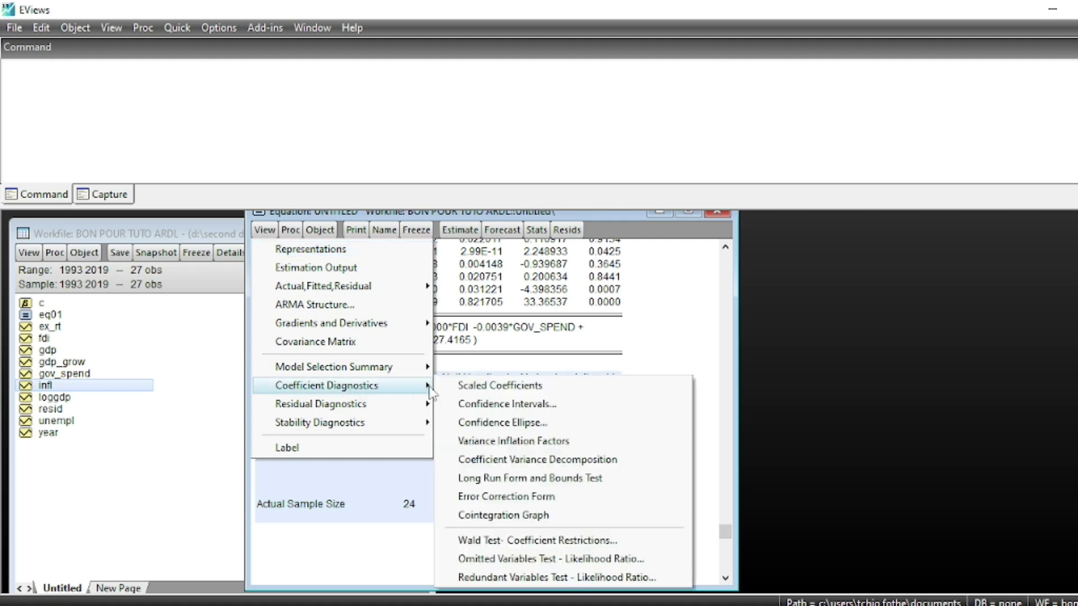
left_click(516, 503)
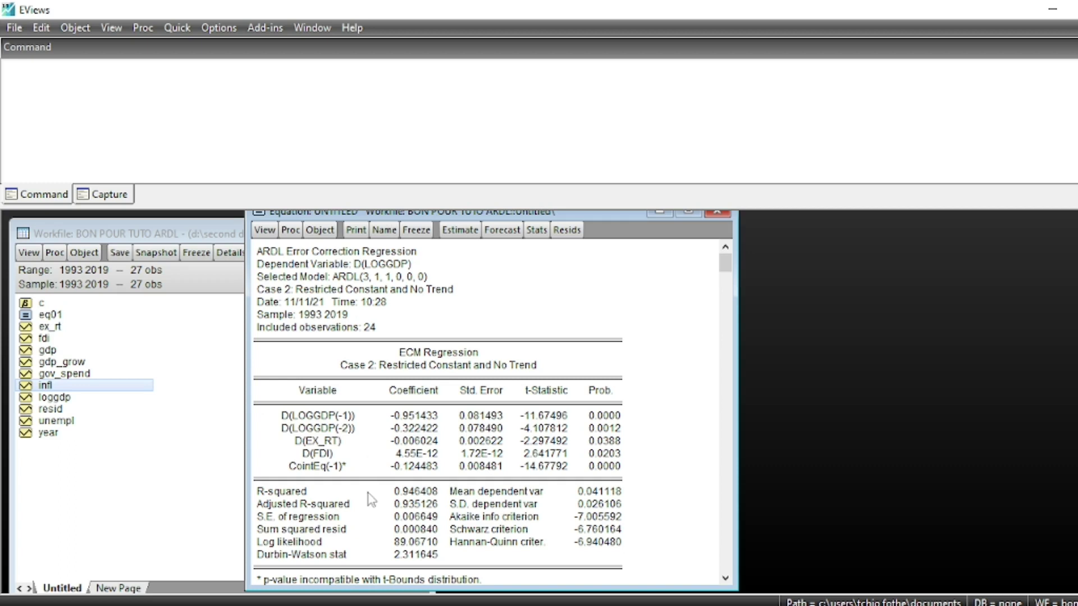
left_click(413, 467)
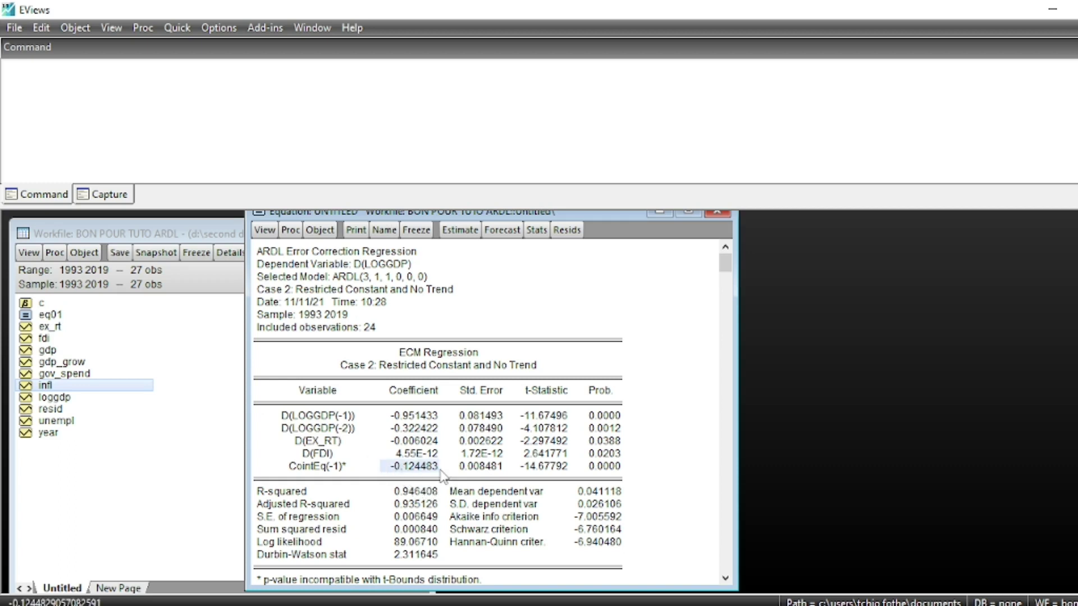
scroll(443, 488, "down", 1)
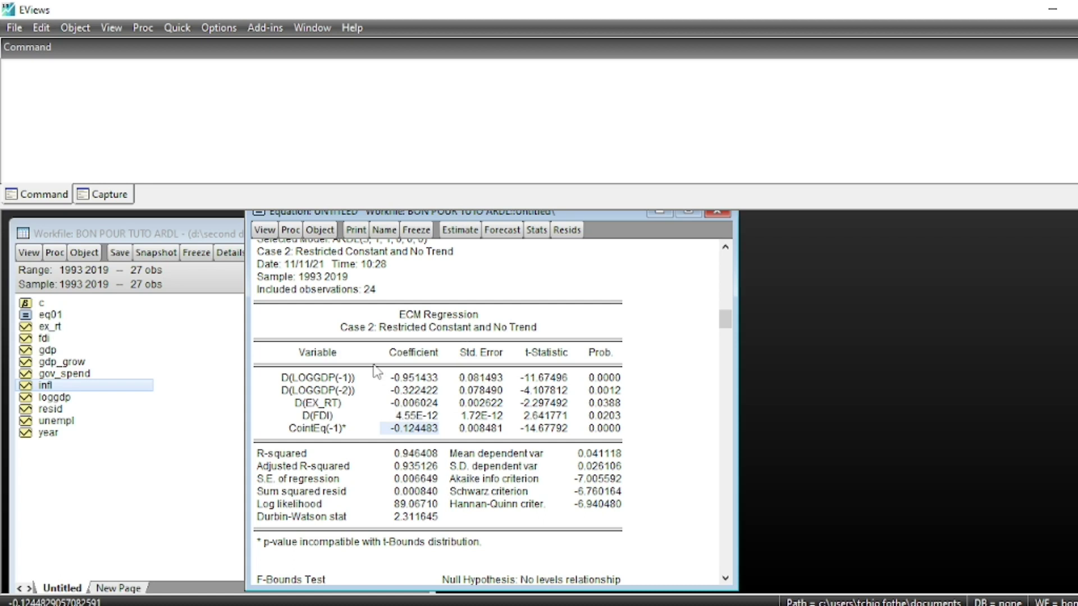
left_click_drag(399, 379, 414, 441)
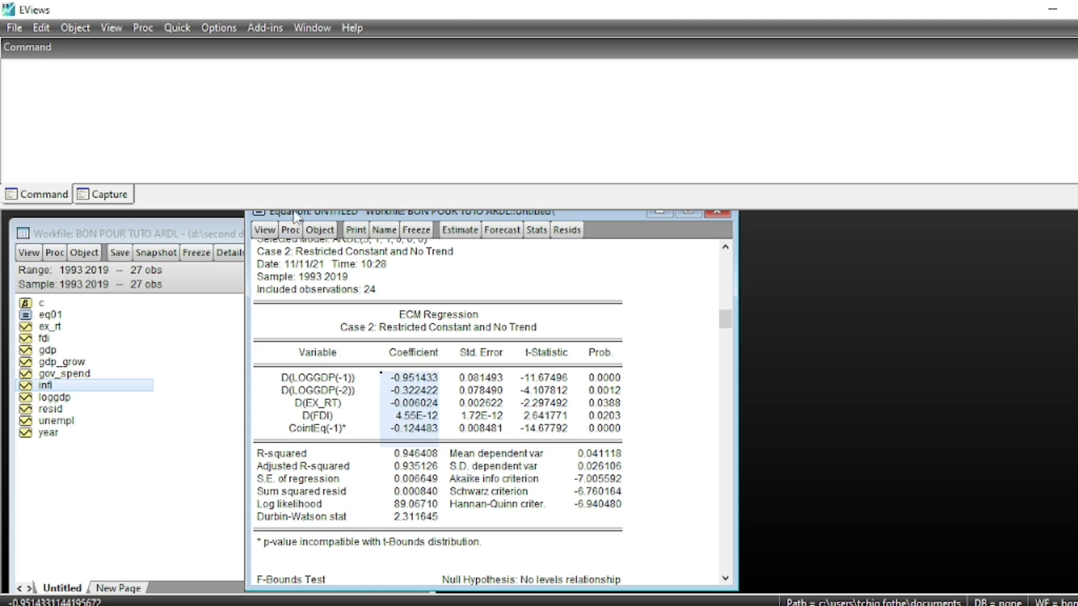
Run the Histogram - Normality Test on the equation's residuals.
left_click(264, 230)
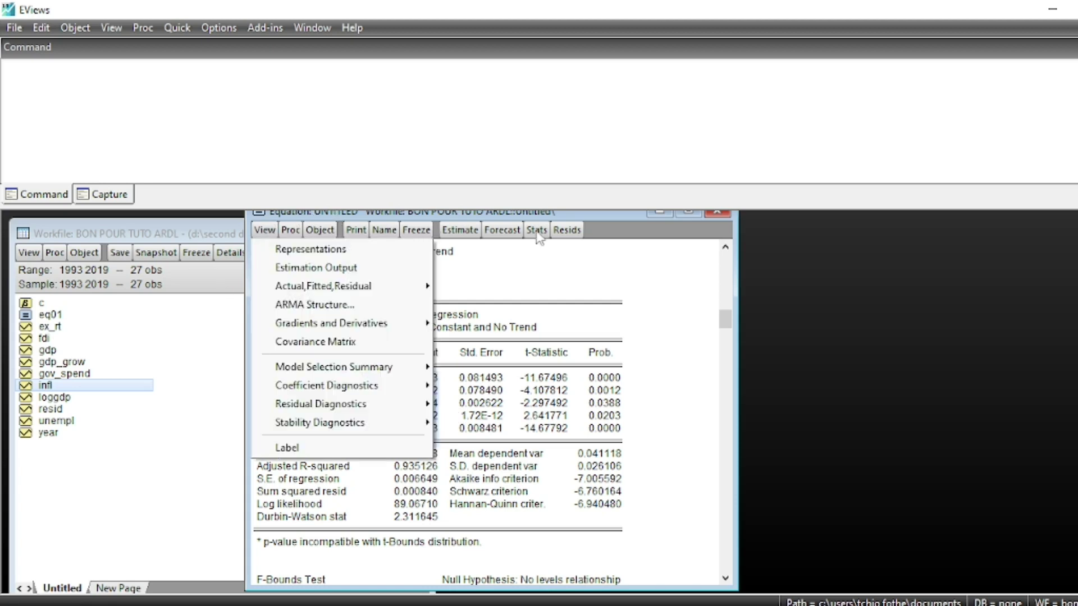
left_click(319, 268)
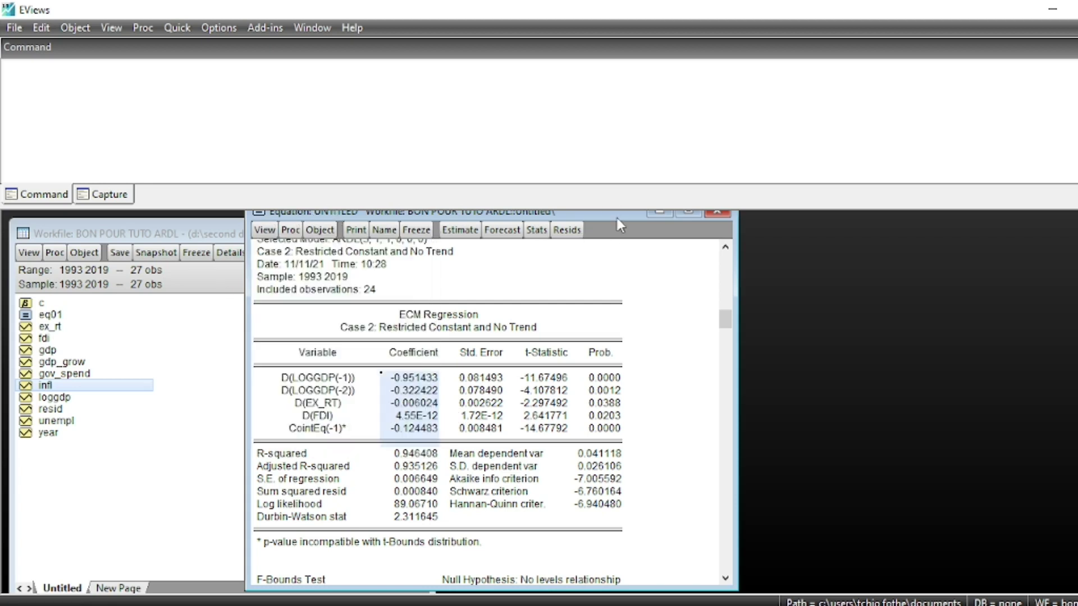
left_click(264, 232)
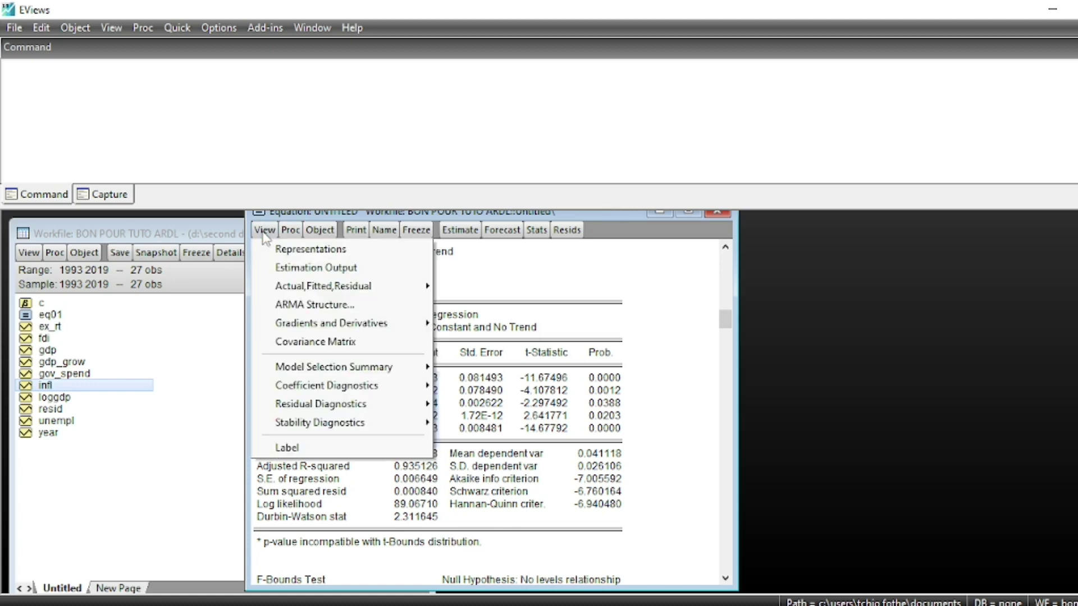
mouse_move(397, 408)
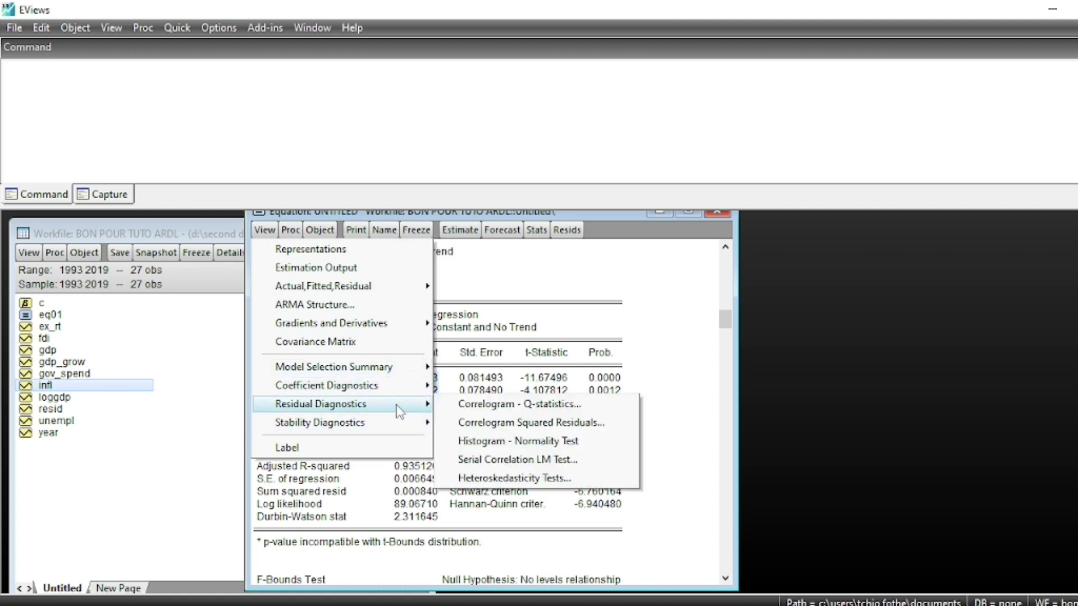
left_click(501, 441)
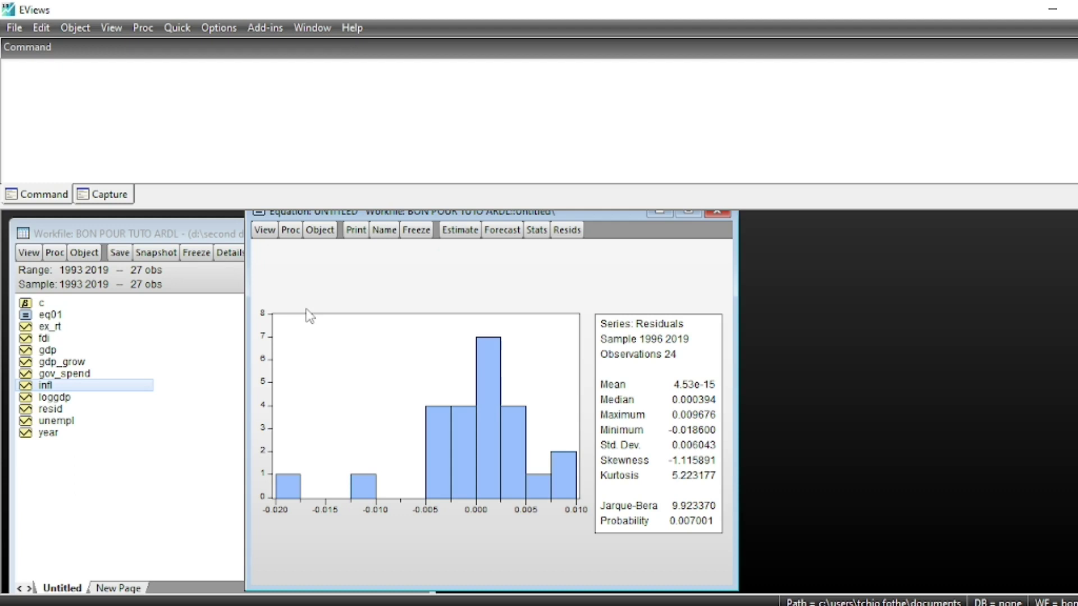
Check the equation's ARDL specification and lag settings, and return to the main estimation output.
left_click(461, 230)
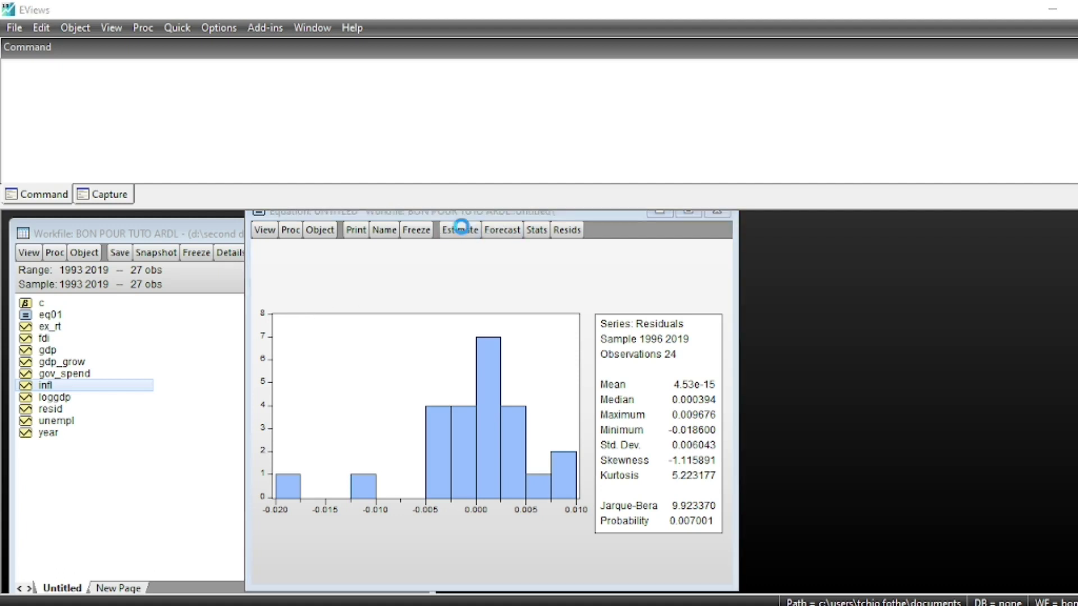
left_click(550, 328)
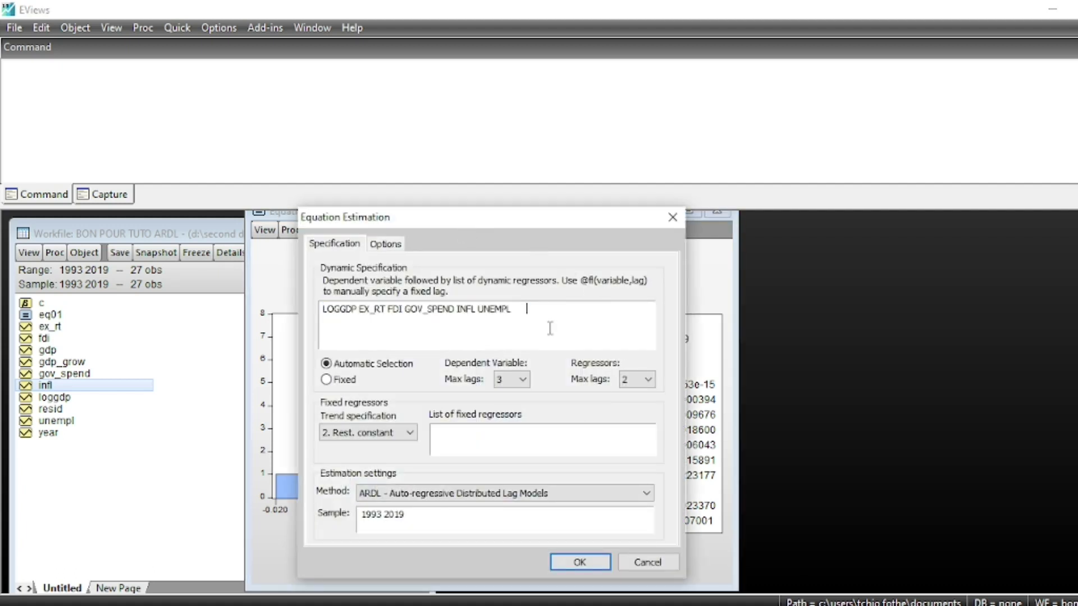
key("Return")
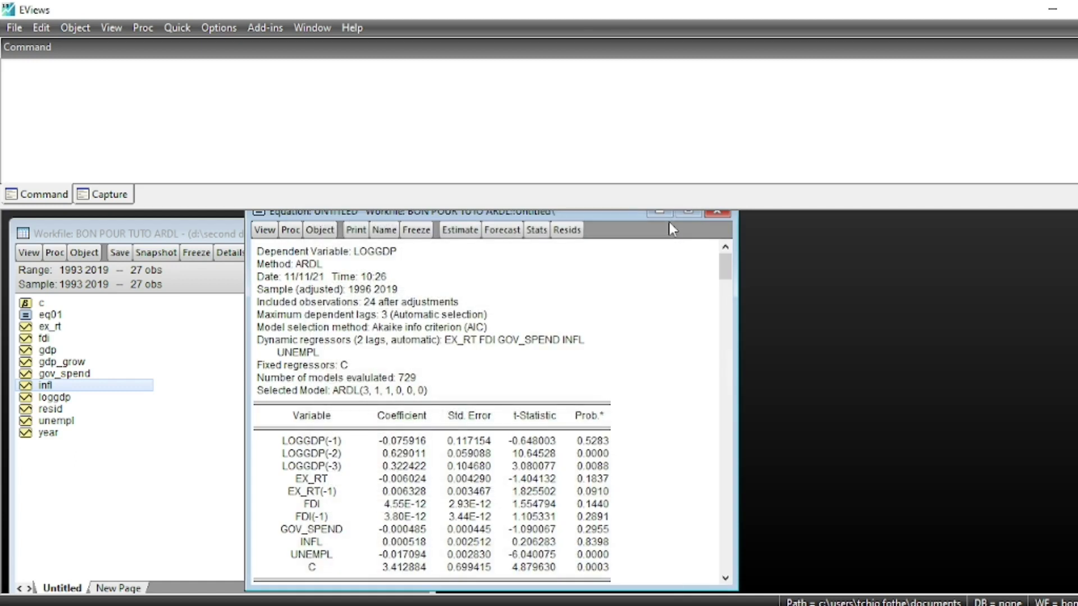